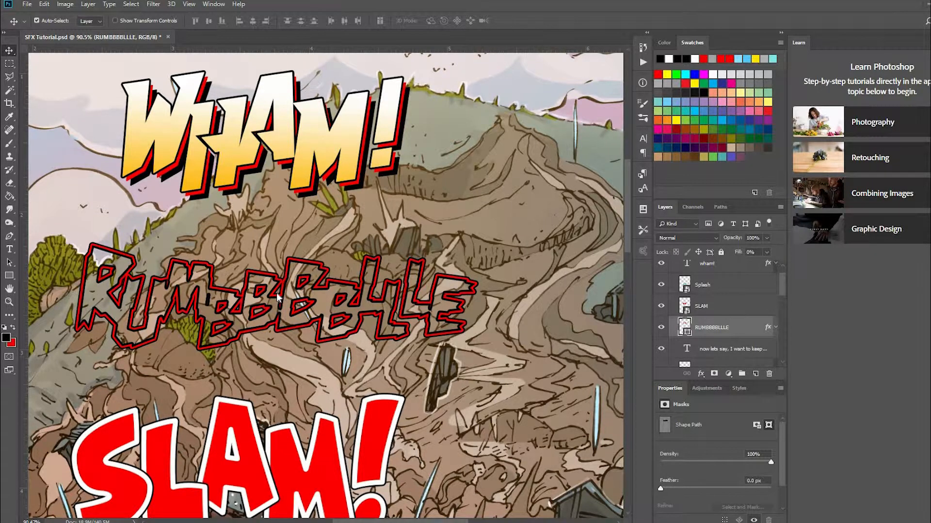
# Create a new document from the ComicBook Template preset, 7 x 10.5 in at 300 ppi.
pyautogui.click(26, 5)
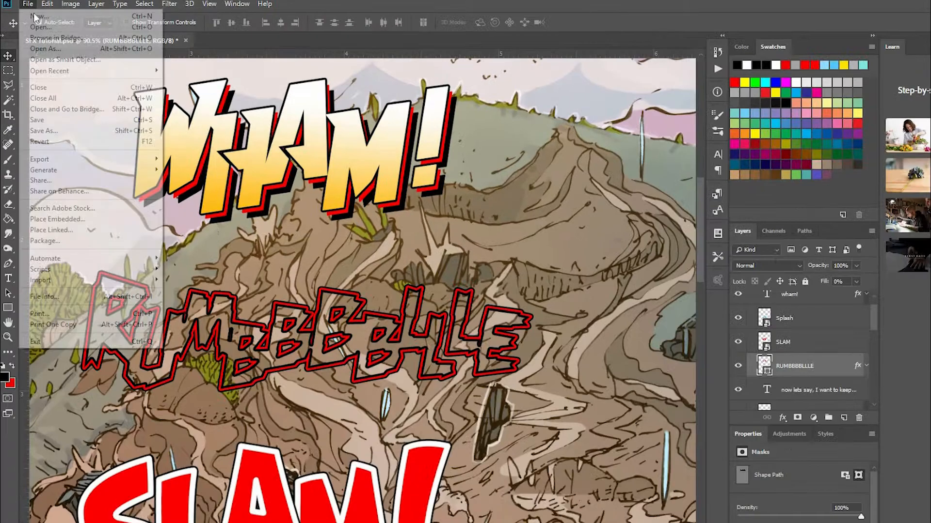
pyautogui.click(368, 205)
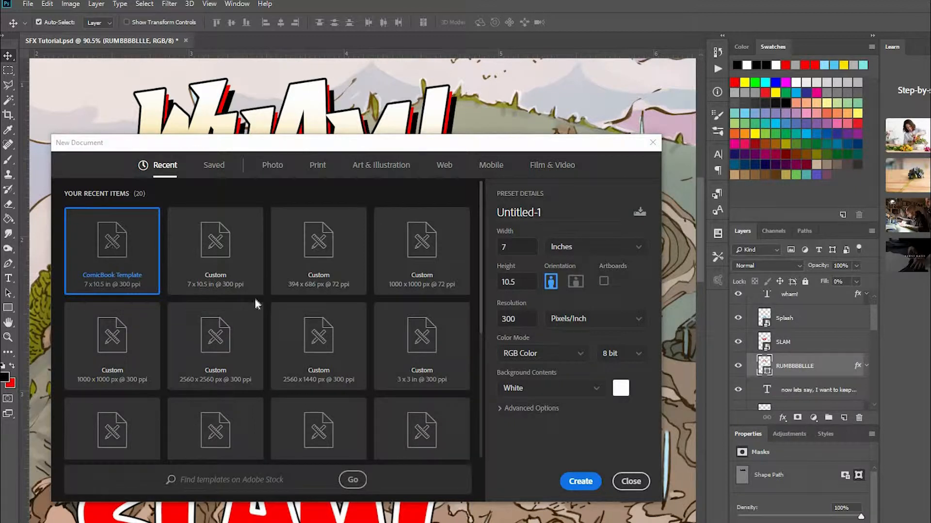
pyautogui.click(580, 482)
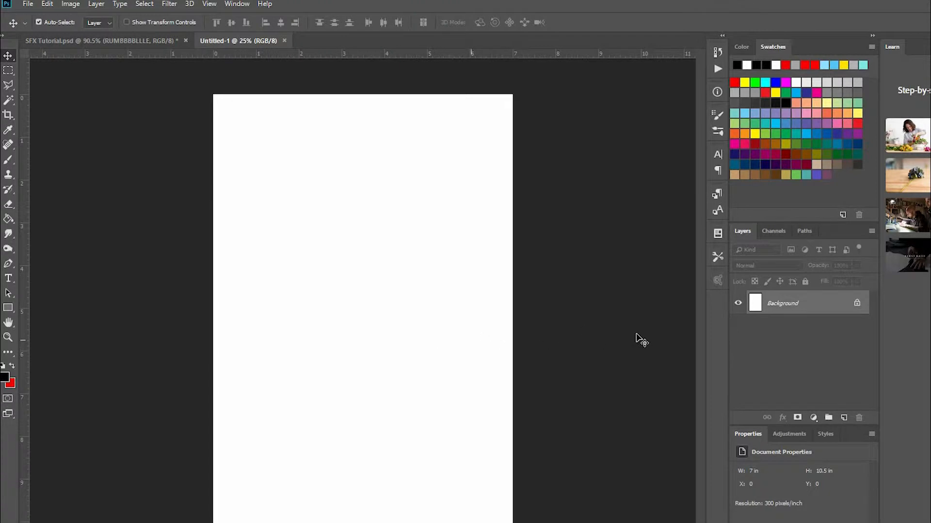
# Copy the mudslide artwork layer from SFX Tutorial.psd into the new document and position it to fill the page.
pyautogui.click(118, 39)
pyautogui.click(262, 59)
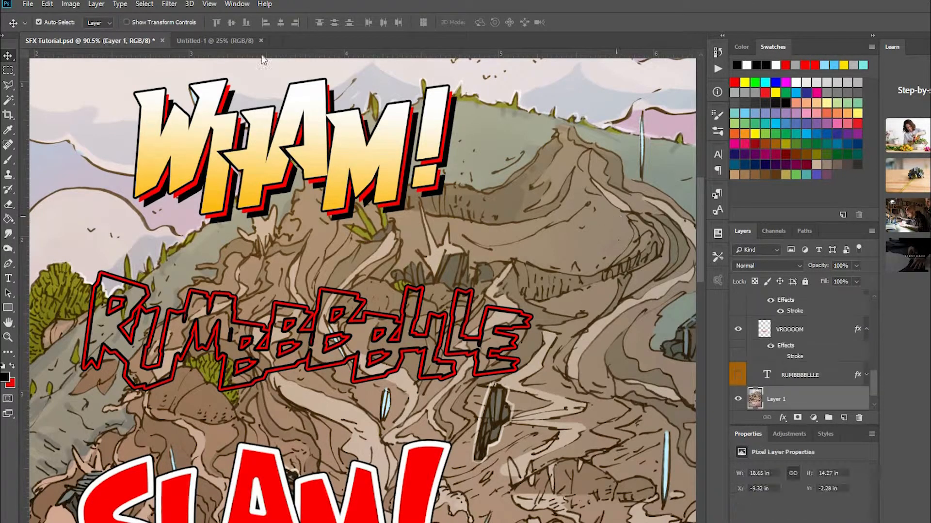
pyautogui.click(204, 40)
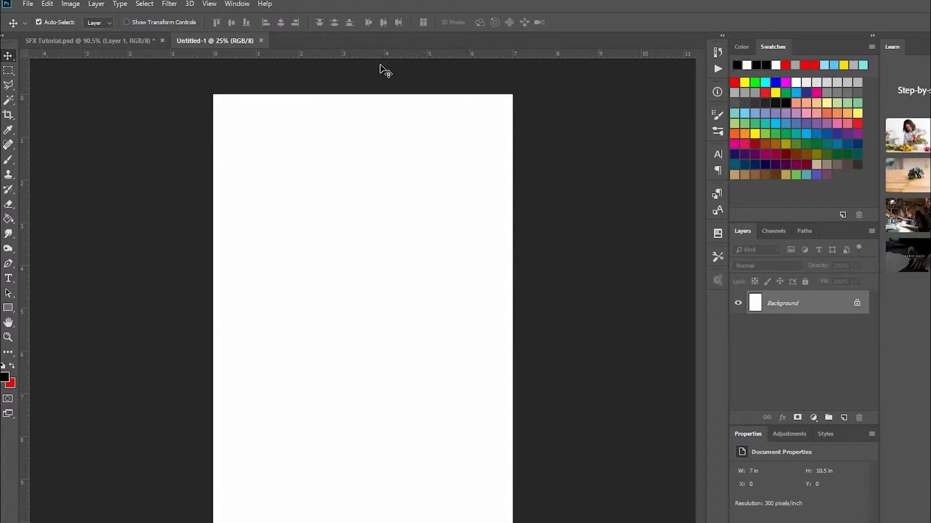
pyautogui.click(101, 43)
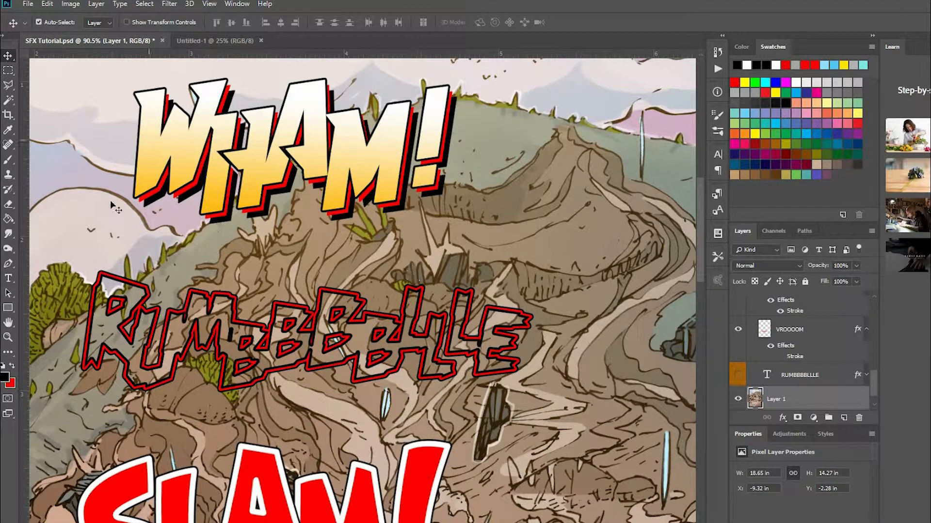
pyautogui.moveTo(96, 227); pyautogui.dragTo(343, 309)
pyautogui.moveTo(425, 306); pyautogui.dragTo(296, 306)
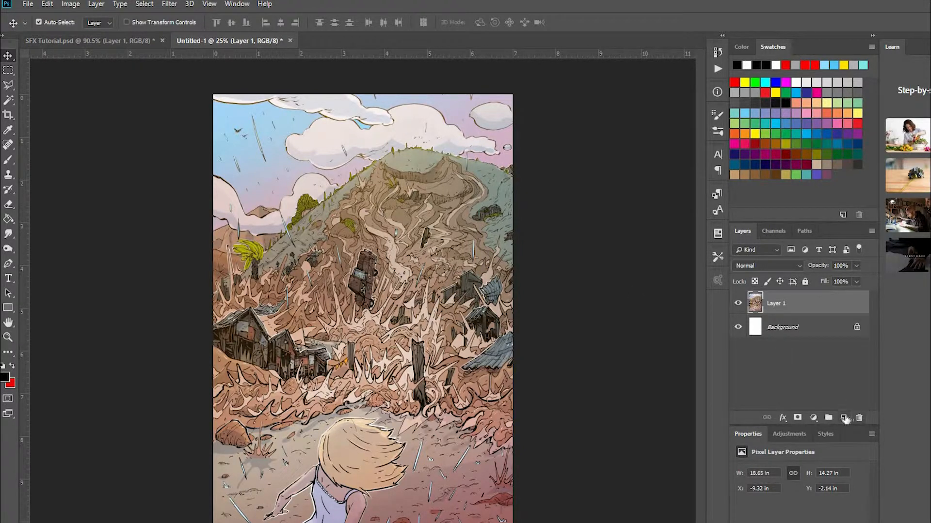
# Add a new empty layer above the artwork and hide the artwork layer.
pyautogui.click(844, 418)
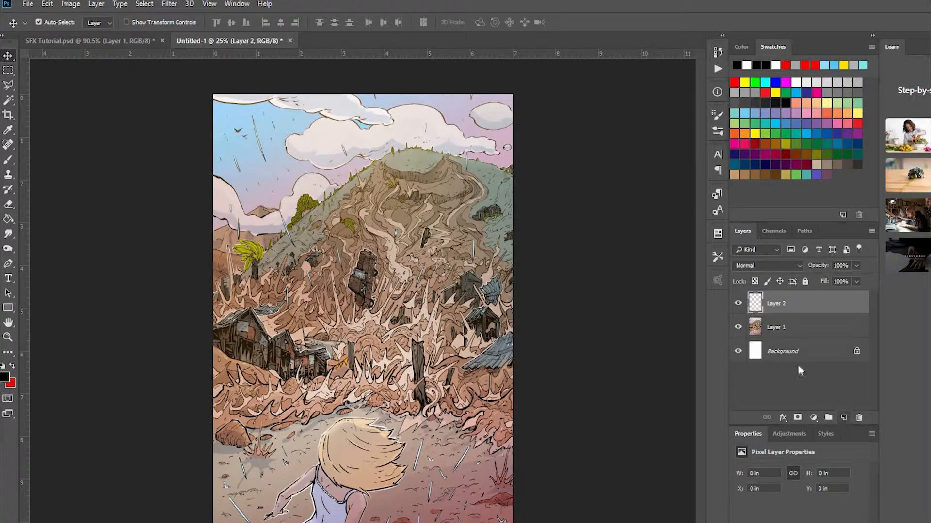
pyautogui.click(738, 327)
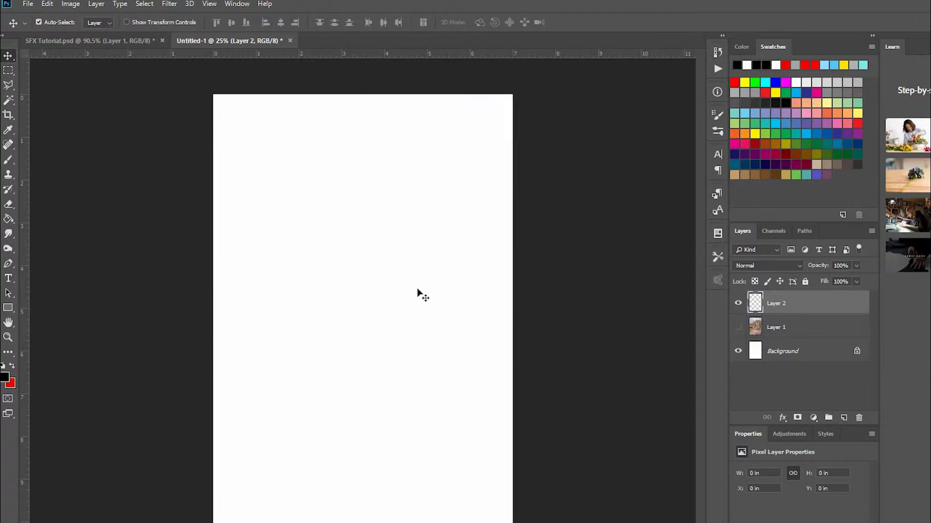
# Add the text "RUMBBBLLEE" in black 41 pt ManEater BB on the upper part of the page.
pyautogui.scroll(2, 403, 262)
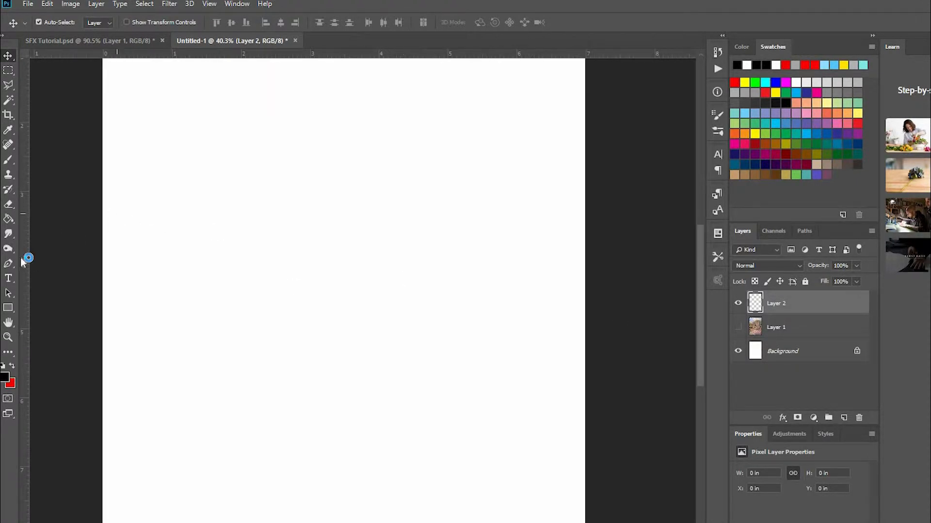
pyautogui.click(8, 278)
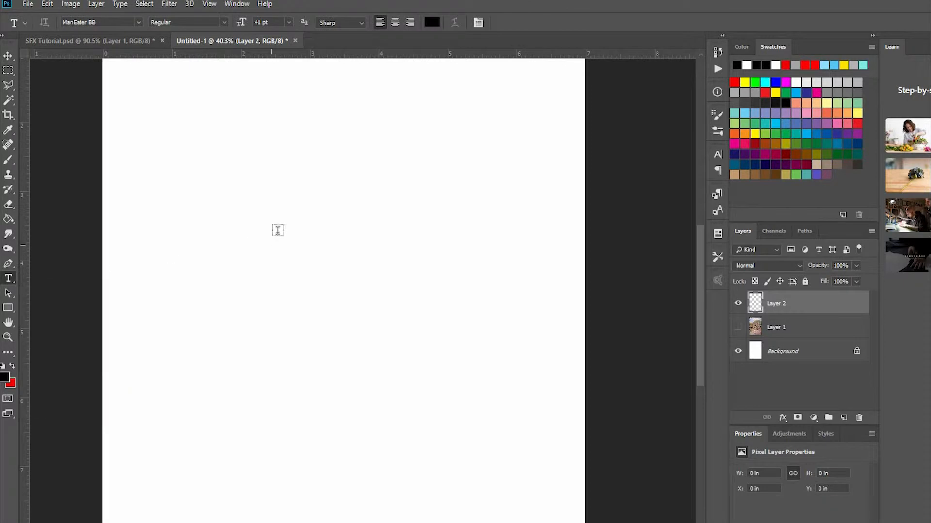
pyautogui.click(229, 251)
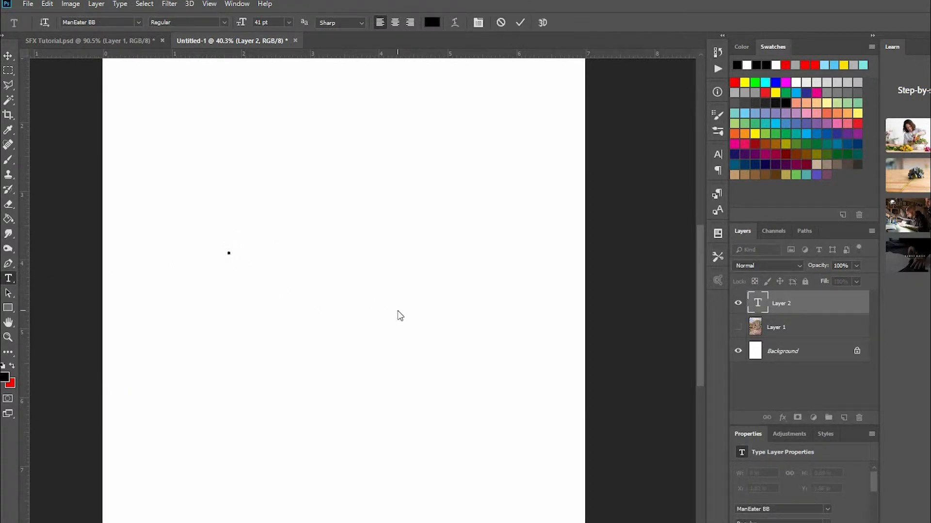
pyautogui.write('RUMBLL')
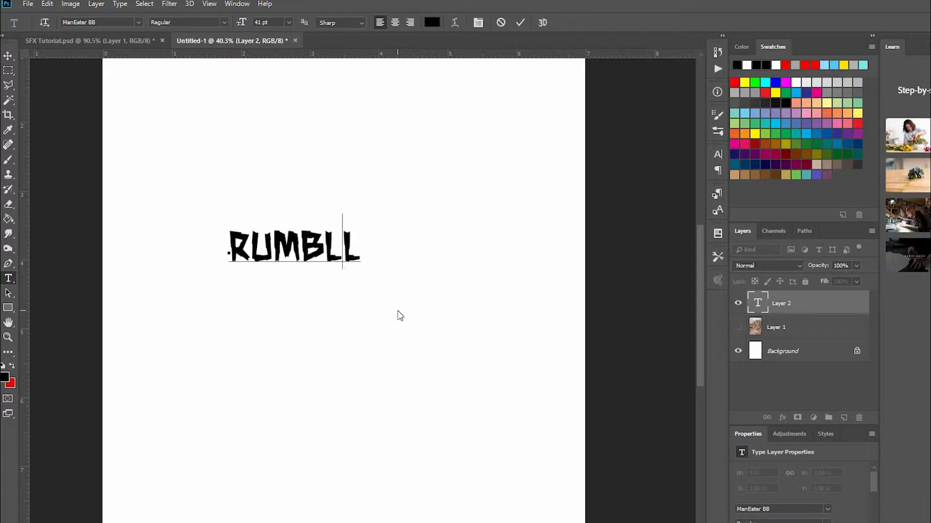
pyautogui.press('BackSpace')
pyautogui.press('BackSpace')
pyautogui.write('BBLLE')
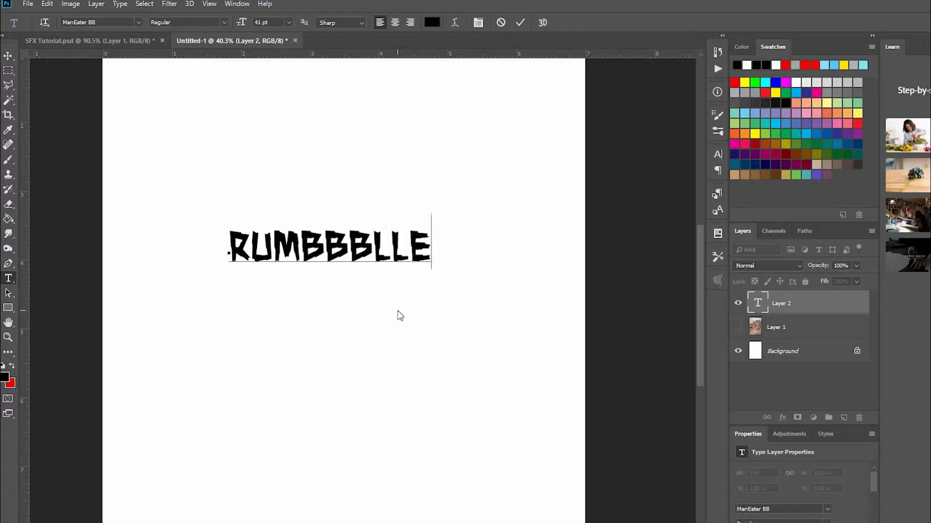
pyautogui.write('E')
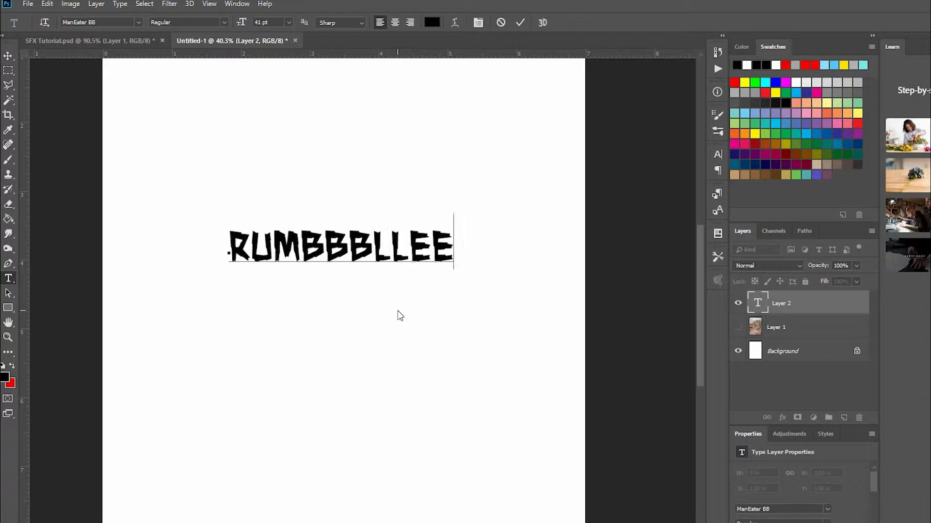
pyautogui.click(9, 55)
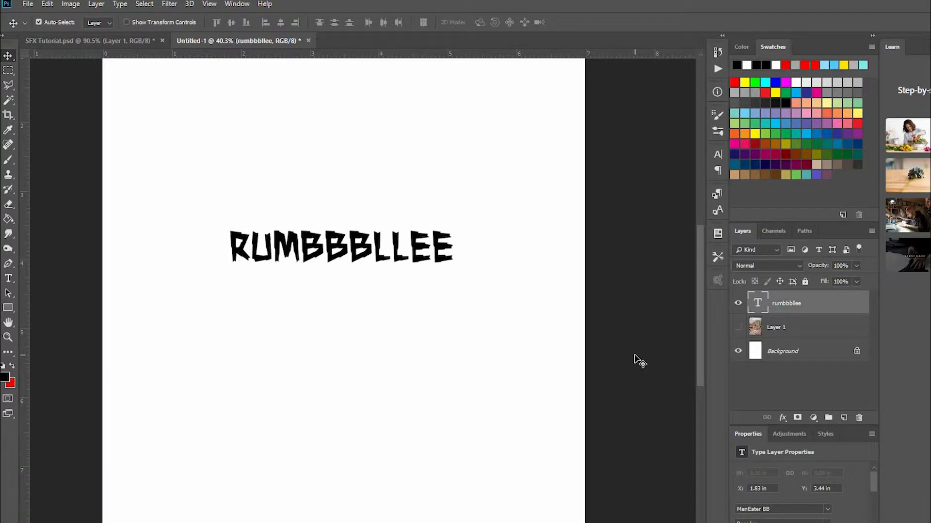
# Raise the baseline shift of the letter R so it sits slightly above the other letters.
pyautogui.doubleClick(758, 303)
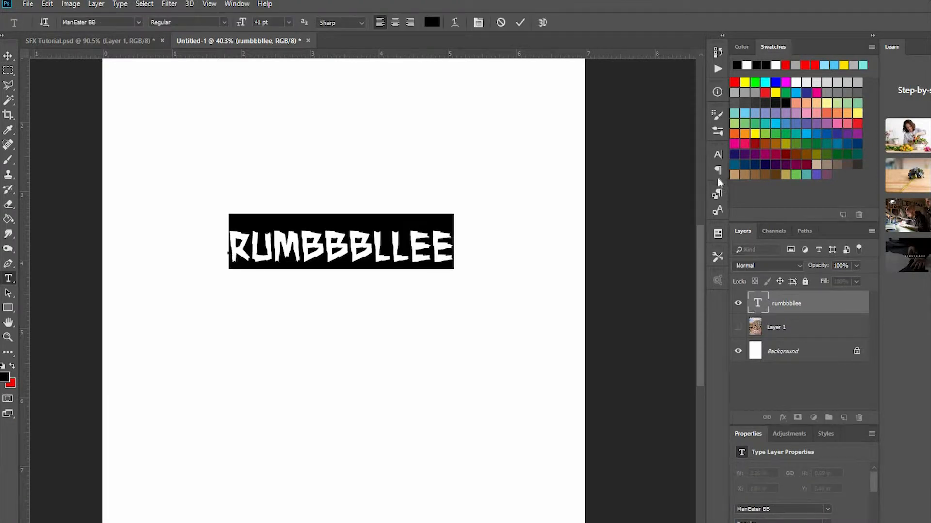
pyautogui.click(719, 155)
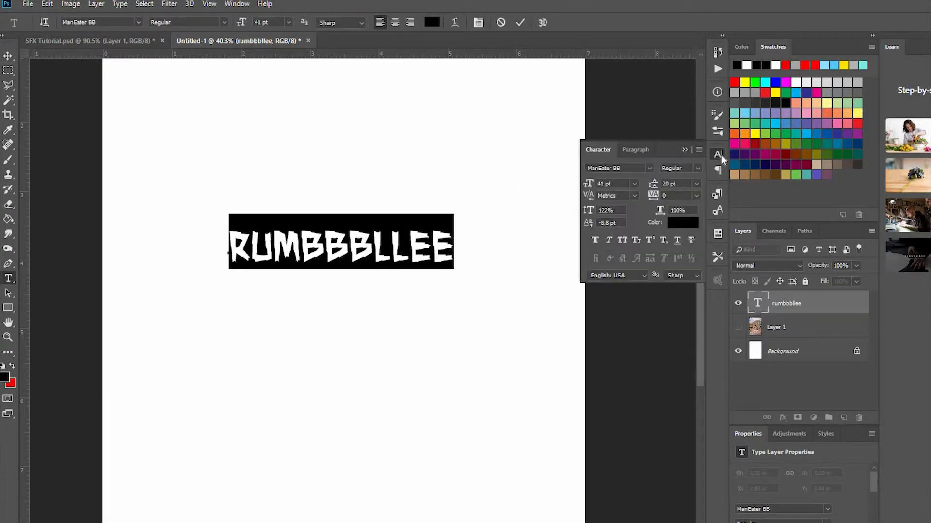
pyautogui.click(252, 240)
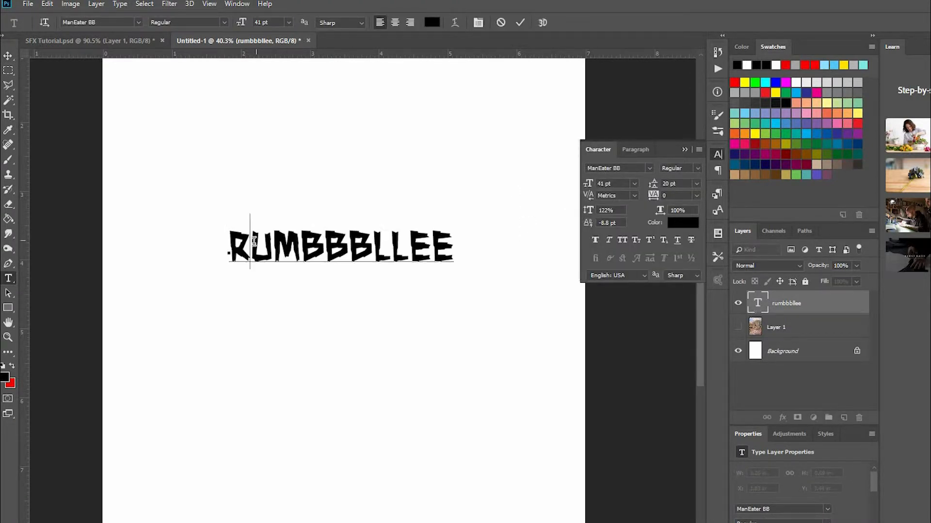
pyautogui.keyDown('shift'); pyautogui.click(237, 242); pyautogui.keyUp('shift')
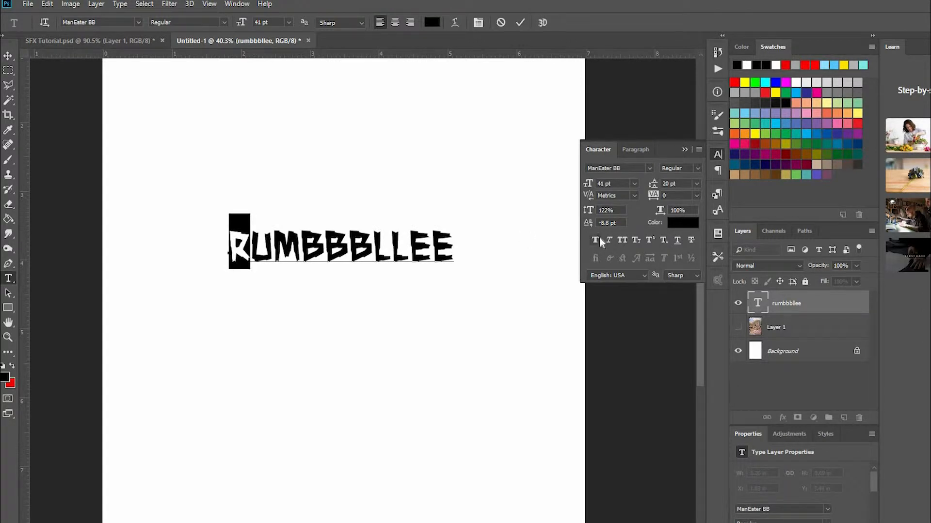
pyautogui.moveTo(588, 213); pyautogui.dragTo(593, 228)
# Set the letter M's baseline shift to -17.8 pt and move the whole word slightly down the page.
pyautogui.click(270, 251)
pyautogui.moveTo(262, 253); pyautogui.dragTo(298, 253)
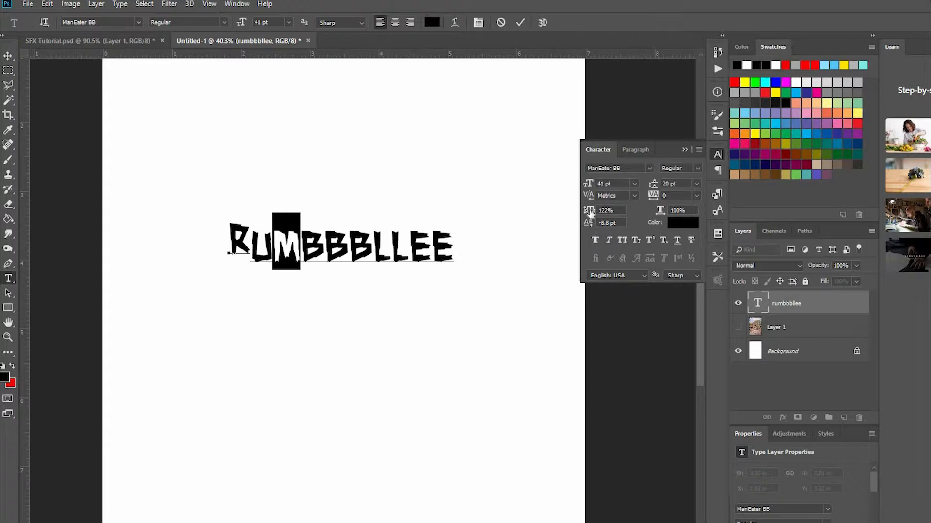
pyautogui.moveTo(591, 228); pyautogui.dragTo(586, 228)
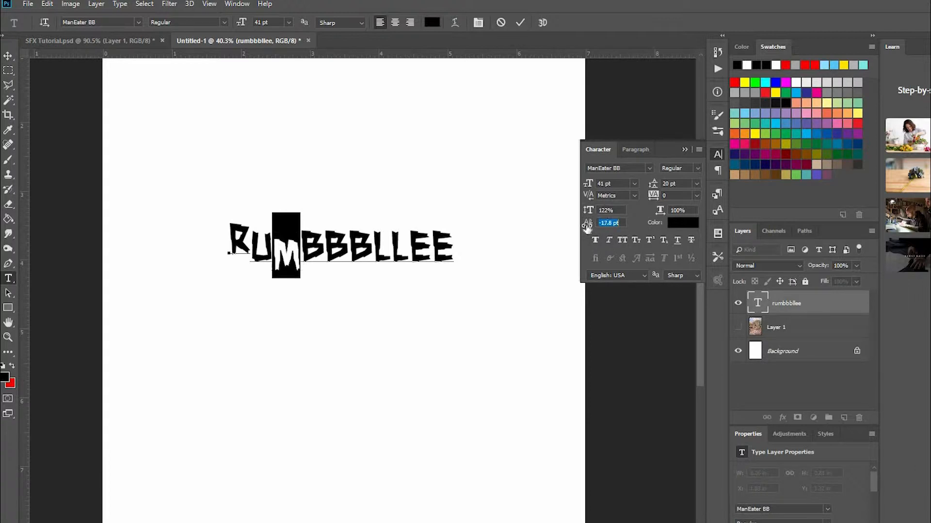
pyautogui.click(324, 255)
pyautogui.click(684, 149)
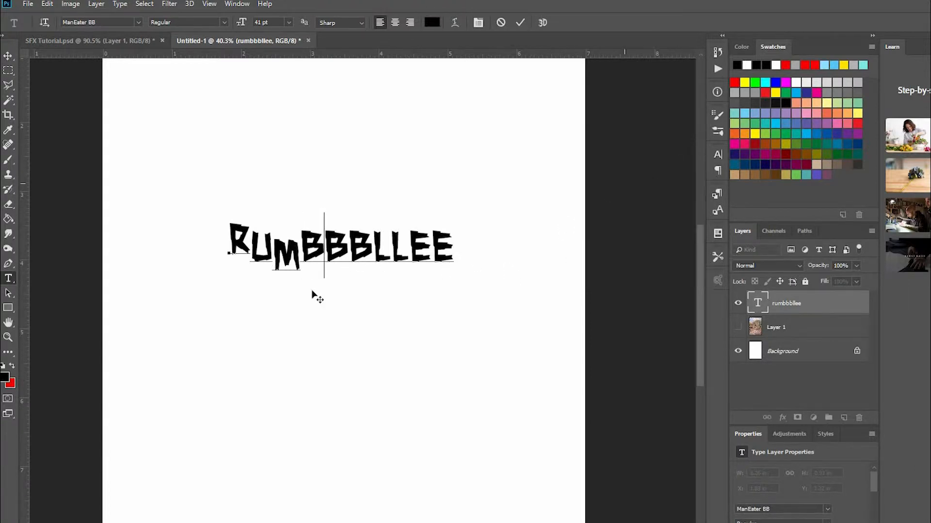
pyautogui.click(8, 56)
pyautogui.moveTo(354, 271); pyautogui.dragTo(354, 309)
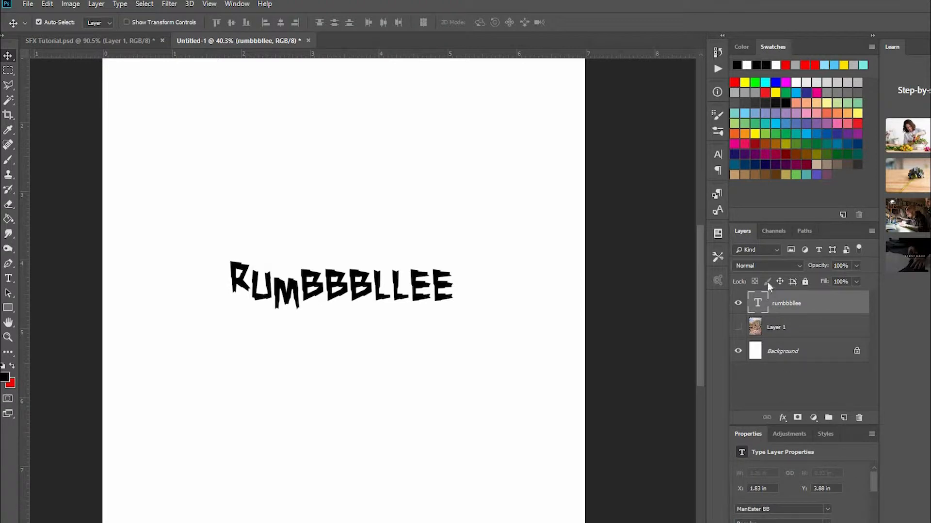
# Duplicate the rumbbbllee text layer and hide the original.
pyautogui.moveTo(759, 304); pyautogui.dragTo(843, 417)
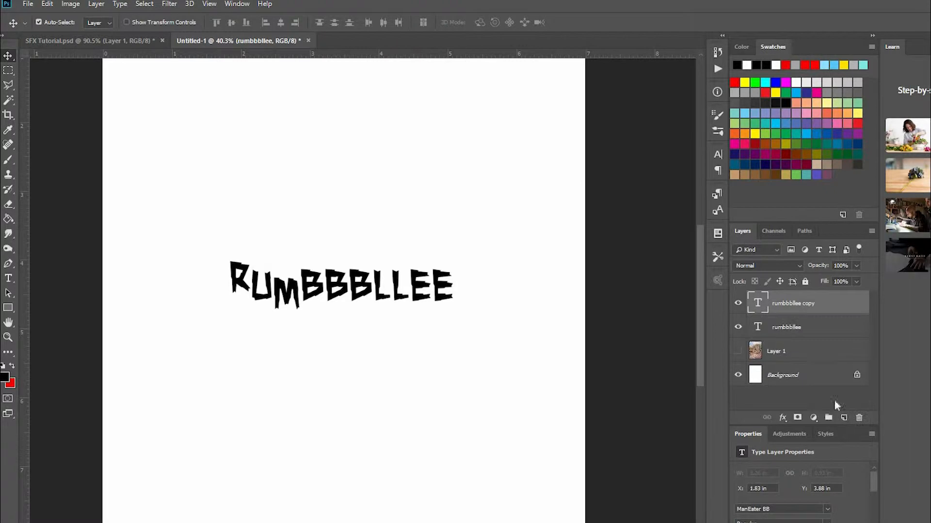
pyautogui.click(737, 330)
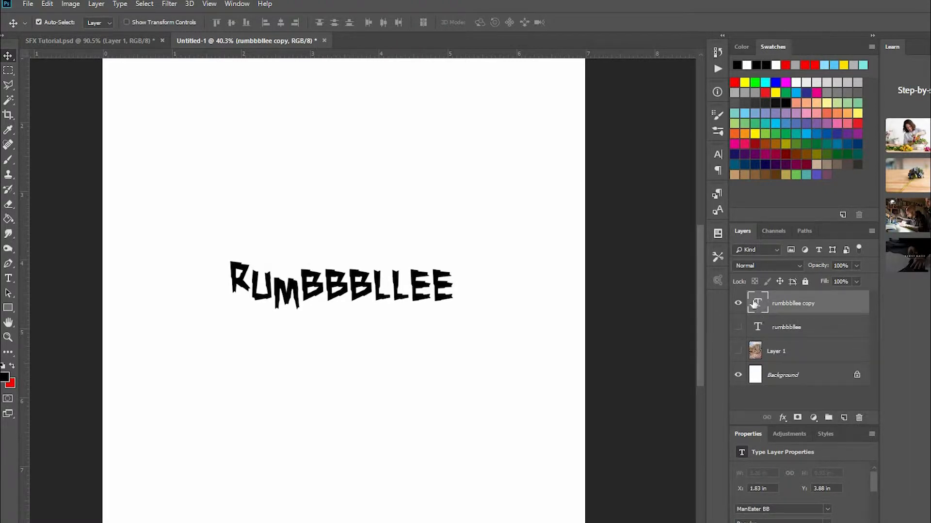
# Convert the duplicated rumbbbllee text layer to a shape.
pyautogui.doubleClick(755, 304)
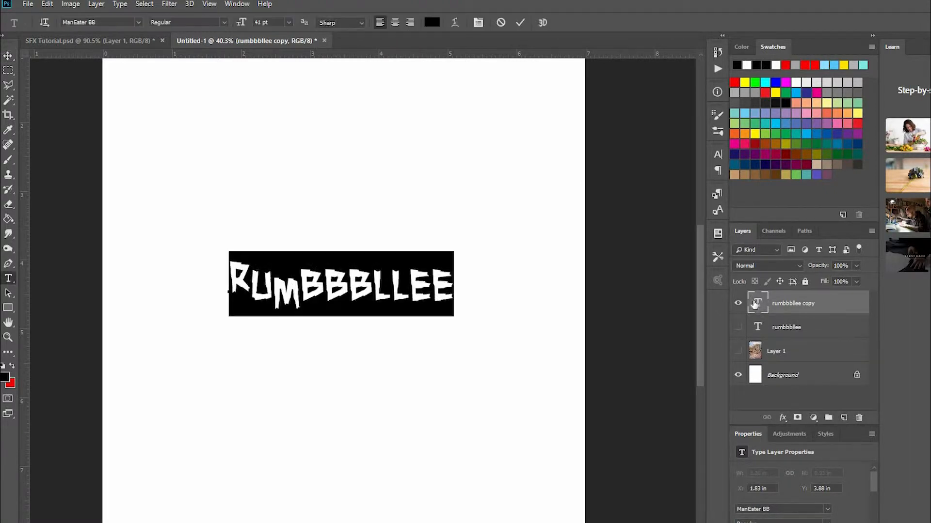
pyautogui.hotkey('ctrl', 'Return')
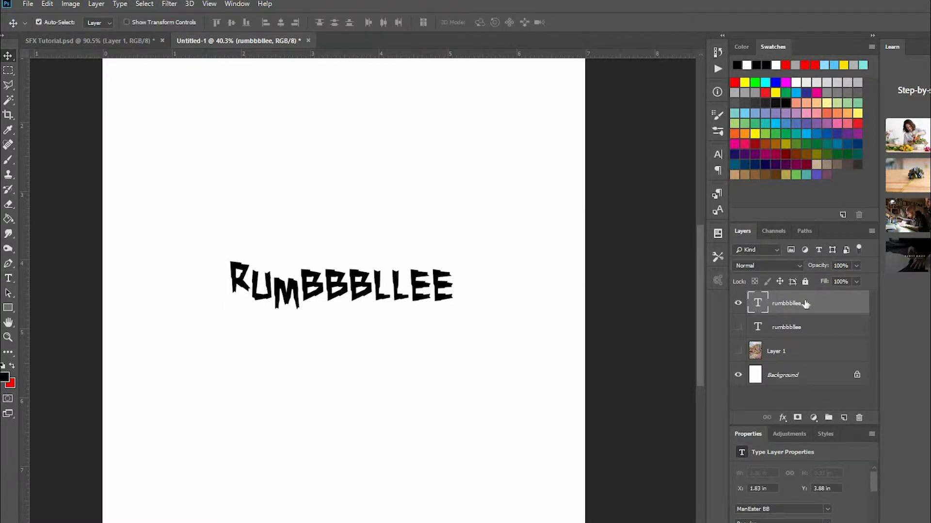
pyautogui.rightClick(839, 304)
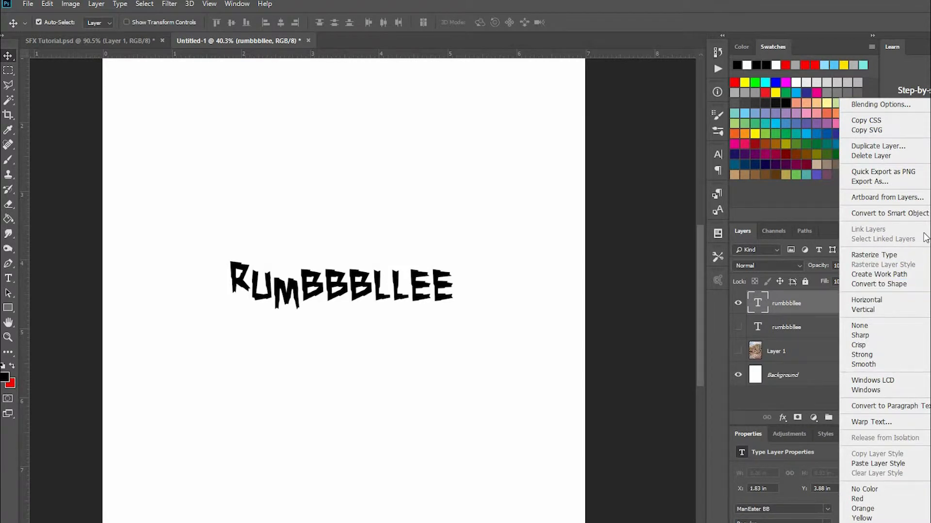
pyautogui.click(887, 286)
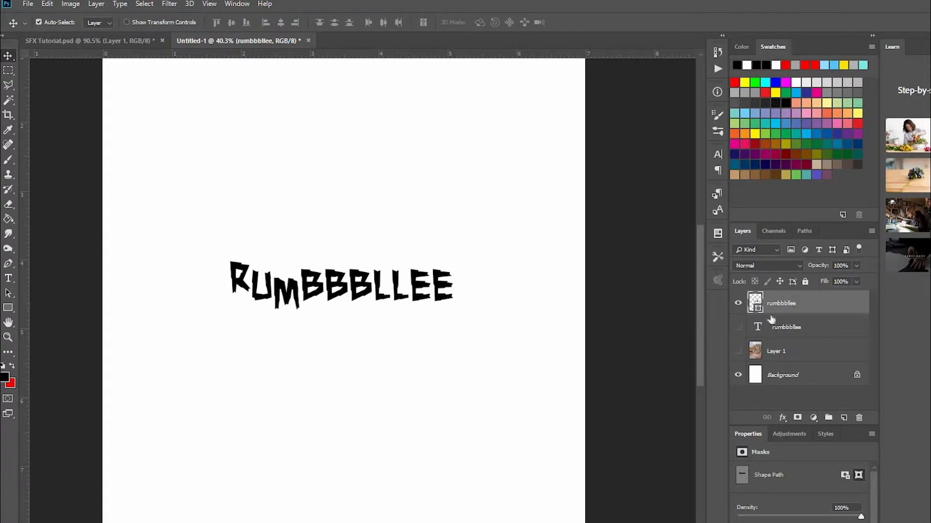
# Show the artwork layer again and move the lettering down and left, above the wooden houses.
pyautogui.click(739, 352)
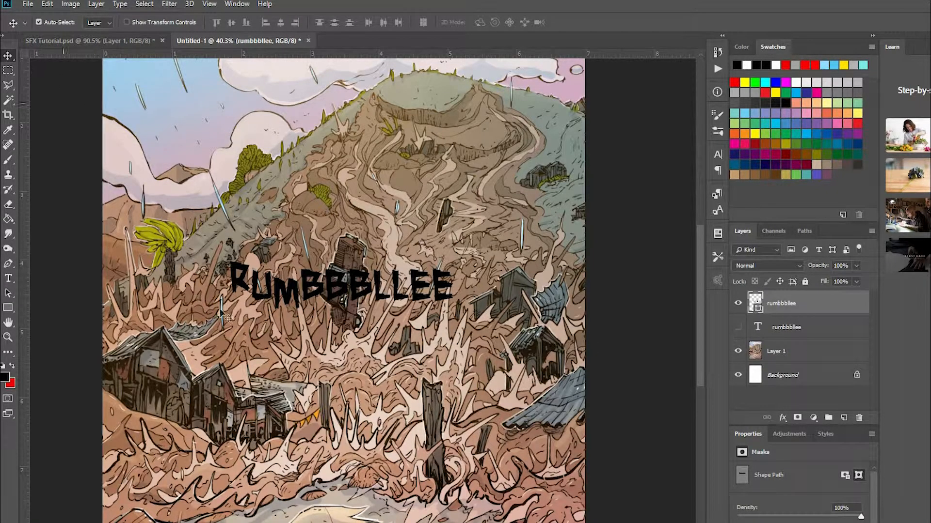
pyautogui.moveTo(232, 293); pyautogui.dragTo(193, 342)
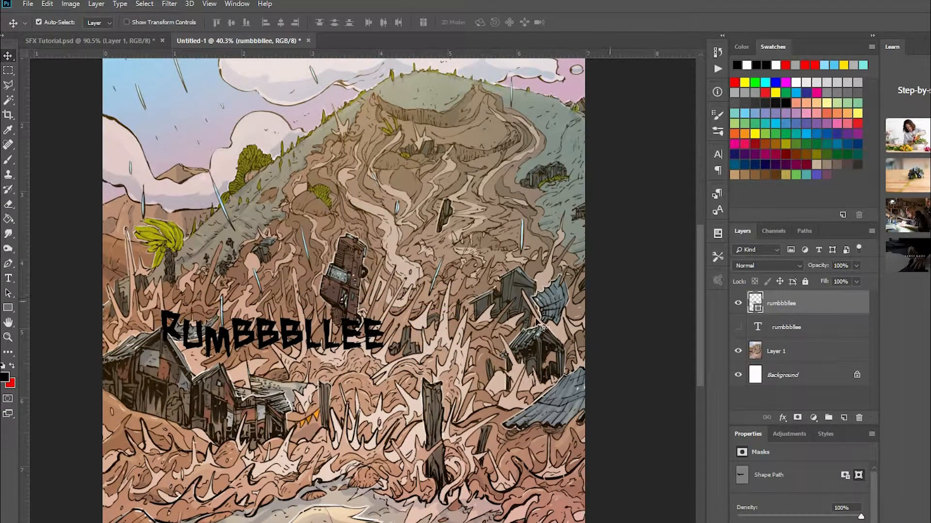
# Scale the lettering shape up proportionally to about 180% so it spans most of the artwork's width.
pyautogui.hotkey('ctrl', 't')
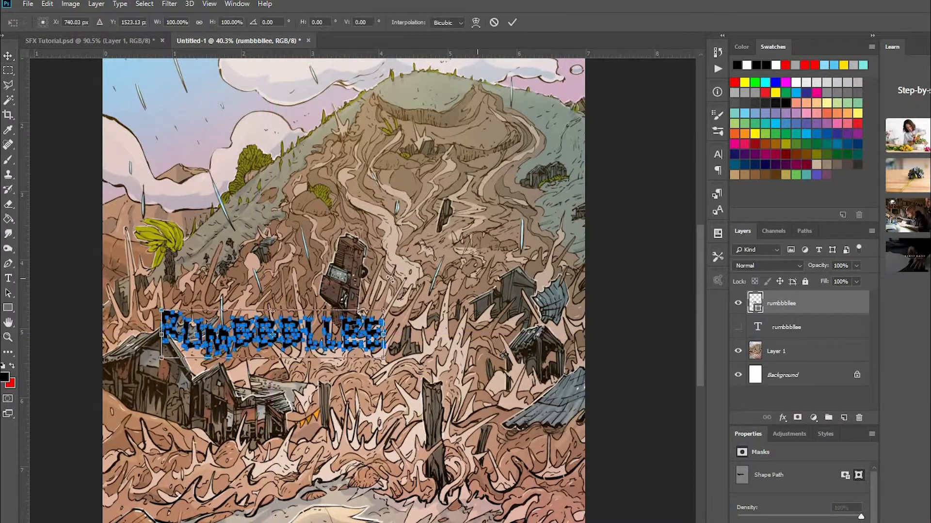
pyautogui.moveTo(387, 308); pyautogui.dragTo(562, 267)
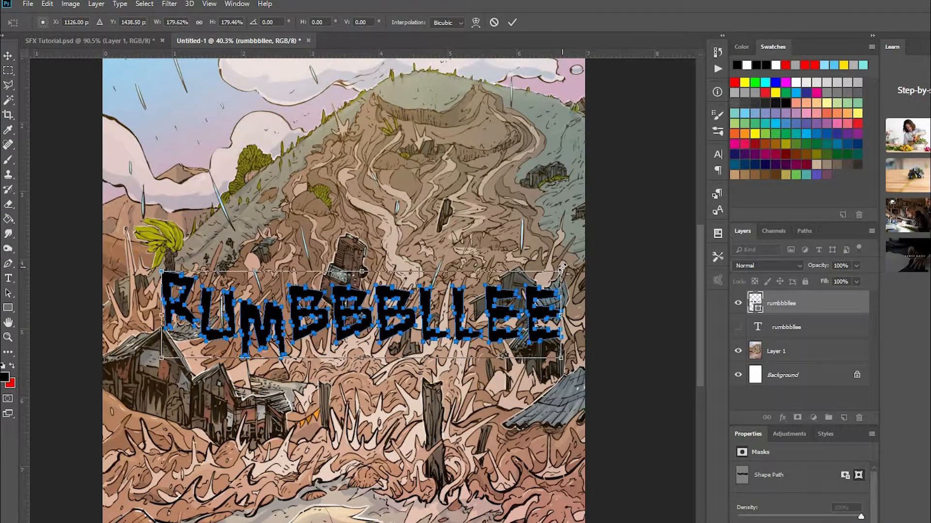
pyautogui.press('Return')
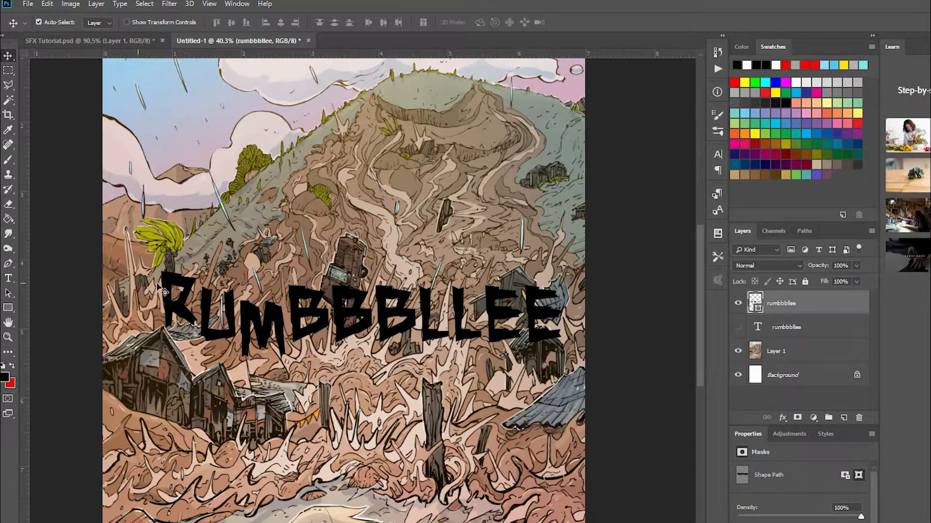
# Move the R, U, M and first B as individual letter paths into a tightly packed, staggered up-and-down arrangement.
pyautogui.click(8, 292)
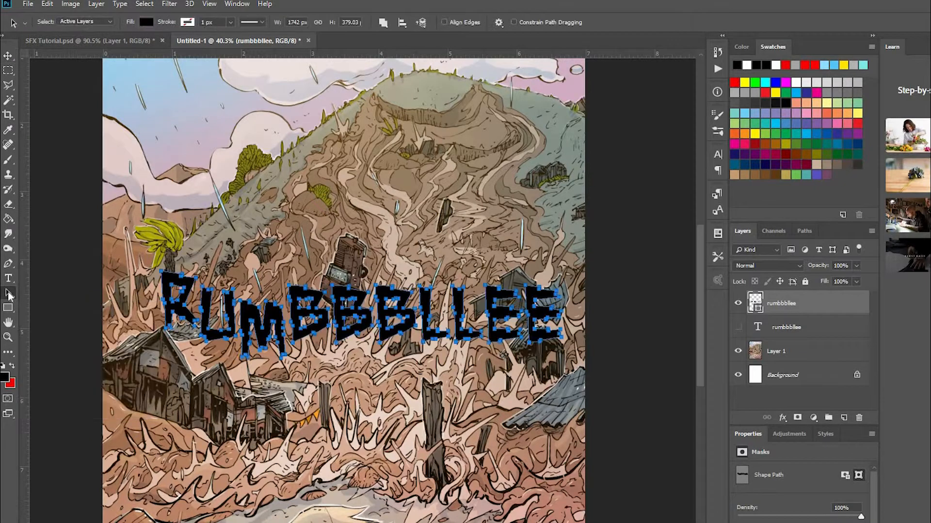
pyautogui.rightClick(7, 293)
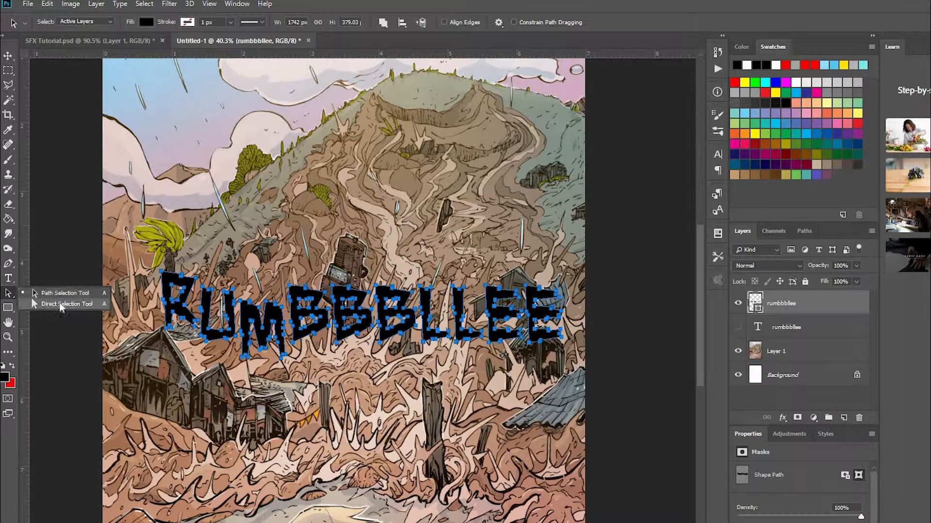
pyautogui.click(11, 295)
pyautogui.click(112, 289)
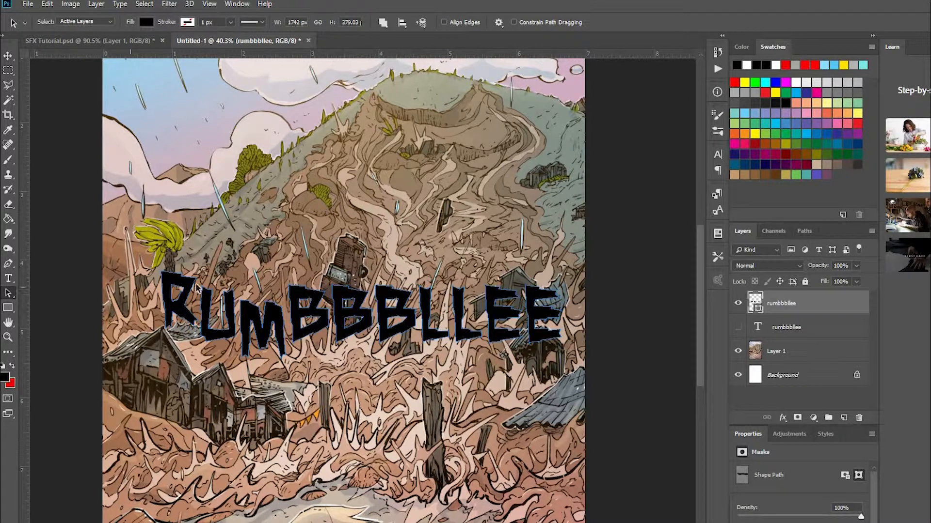
pyautogui.click(214, 270)
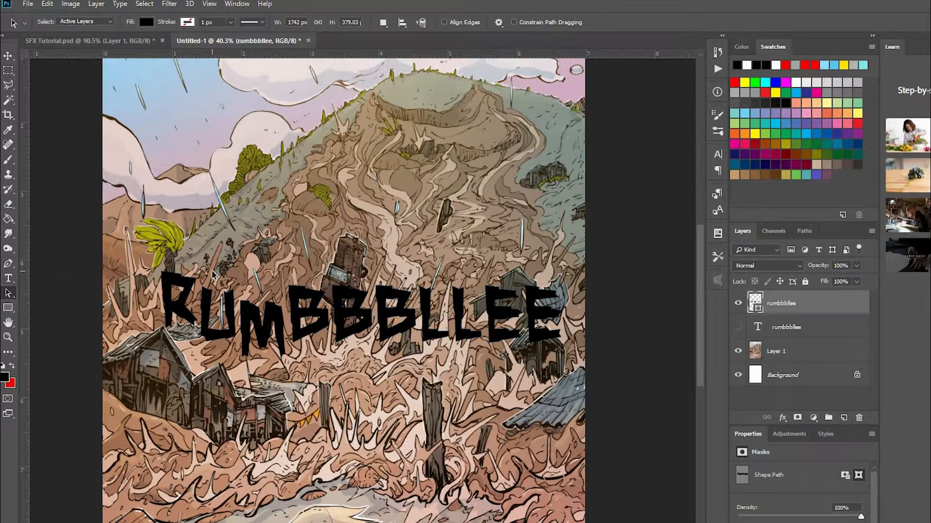
pyautogui.click(193, 285)
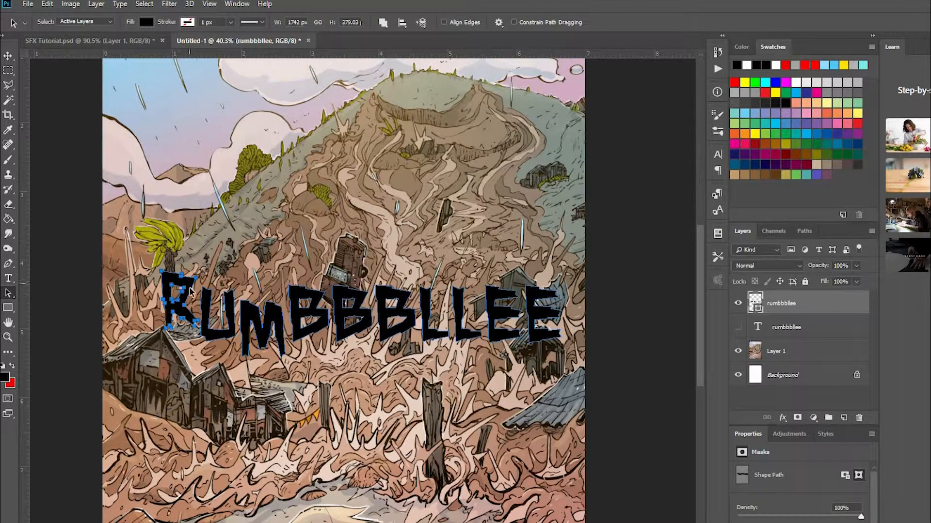
pyautogui.moveTo(190, 290); pyautogui.dragTo(192, 340)
pyautogui.moveTo(252, 311); pyautogui.dragTo(291, 344)
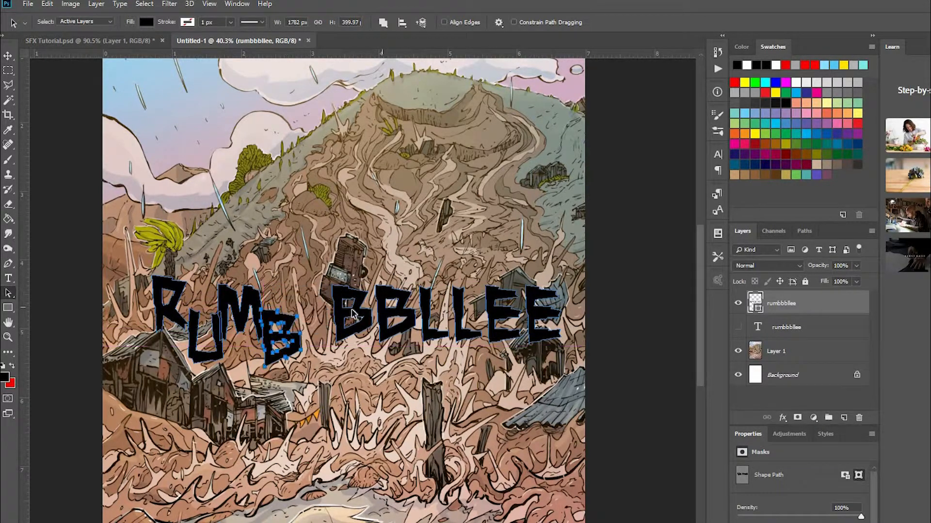
# Move the second and third B left into the staggered row and widen the third B to about 116%.
pyautogui.moveTo(351, 311); pyautogui.dragTo(329, 314)
pyautogui.moveTo(392, 311); pyautogui.dragTo(342, 323)
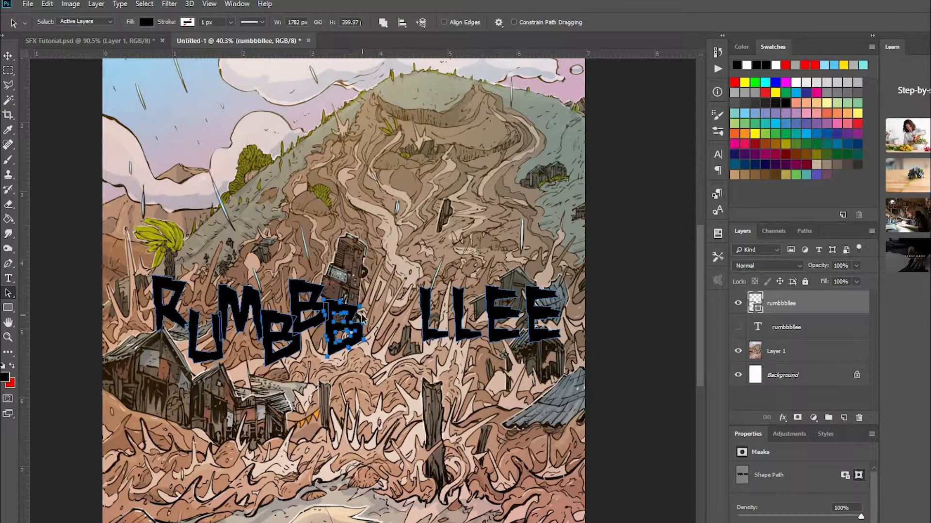
pyautogui.hotkey('ctrl', 't')
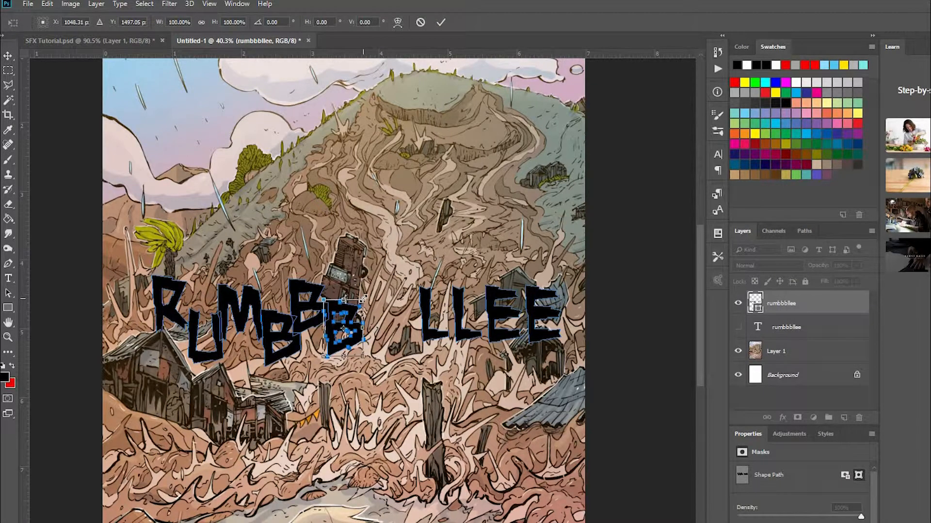
pyautogui.moveTo(362, 299); pyautogui.dragTo(372, 293)
pyautogui.moveTo(360, 297); pyautogui.dragTo(370, 299)
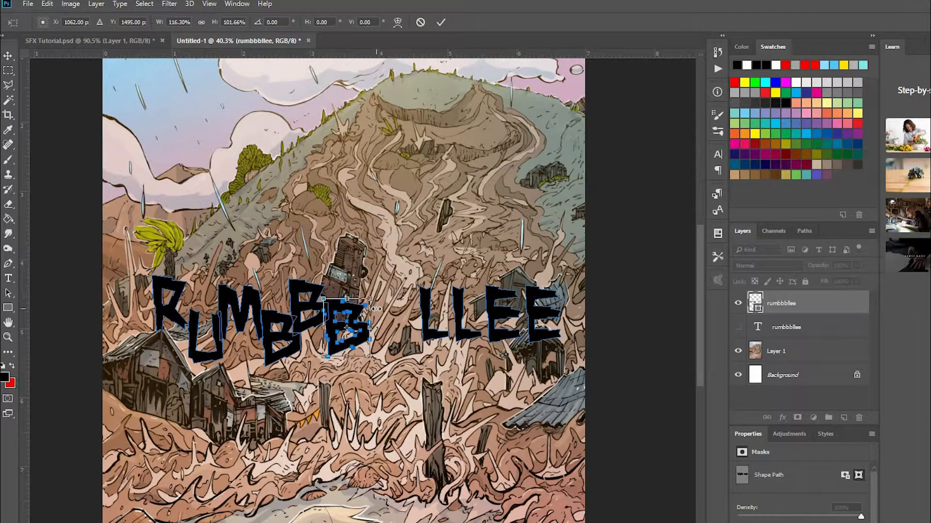
pyautogui.press('Return')
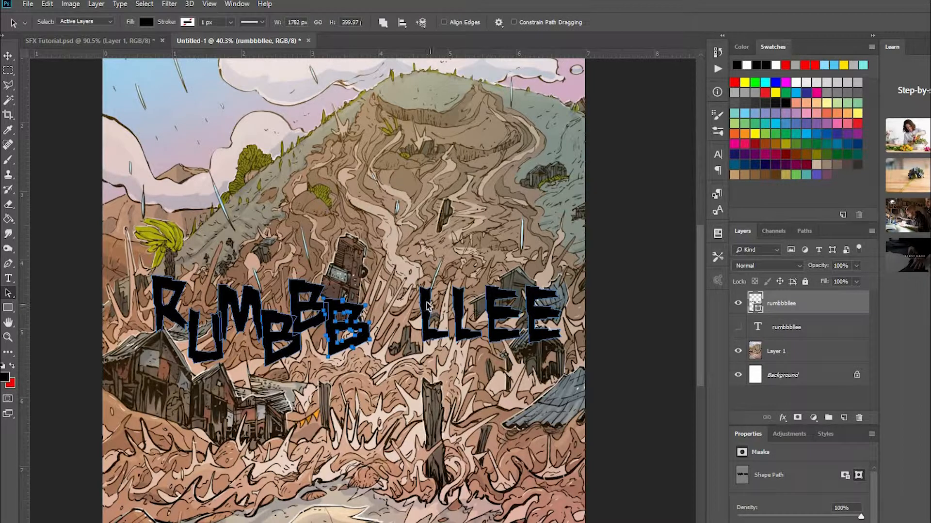
# Move the first L down beside the third B and rotate it about -2.2°.
pyautogui.moveTo(427, 306); pyautogui.dragTo(371, 339)
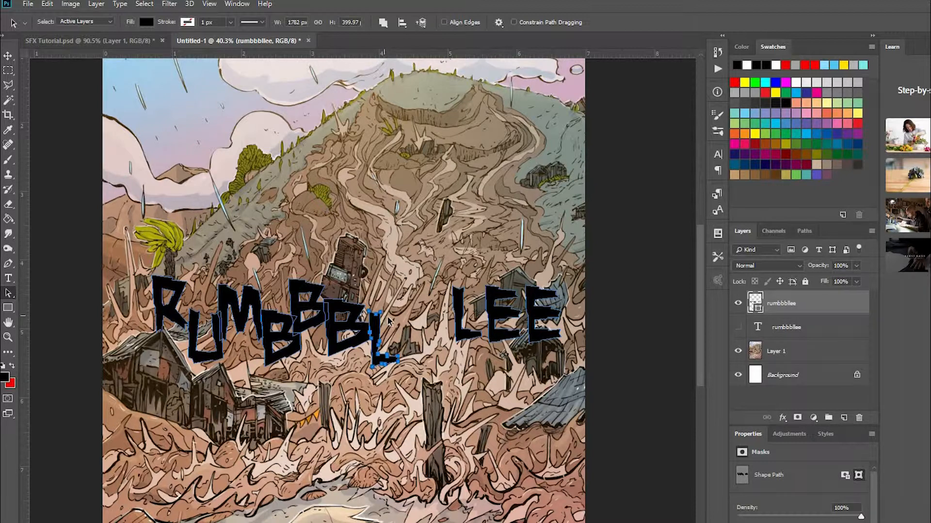
pyautogui.hotkey('ctrl', 't')
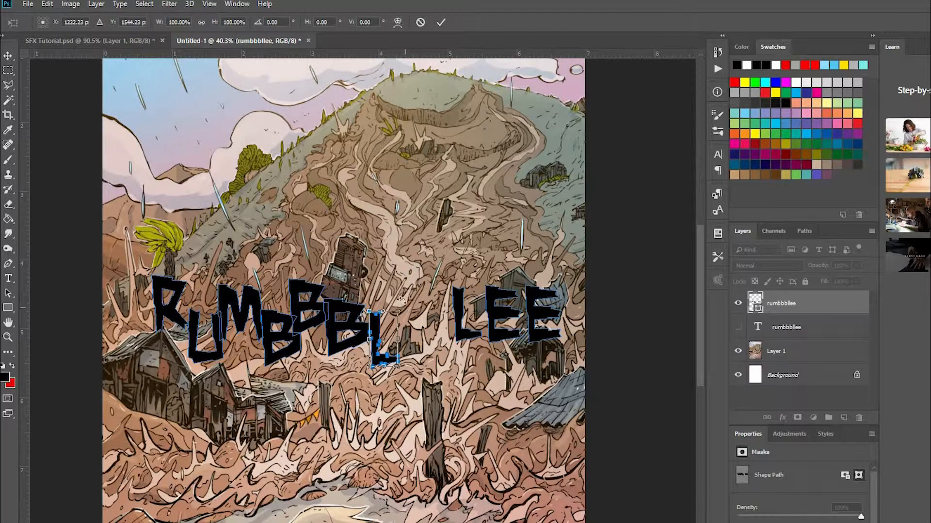
pyautogui.moveTo(401, 299); pyautogui.dragTo(408, 299)
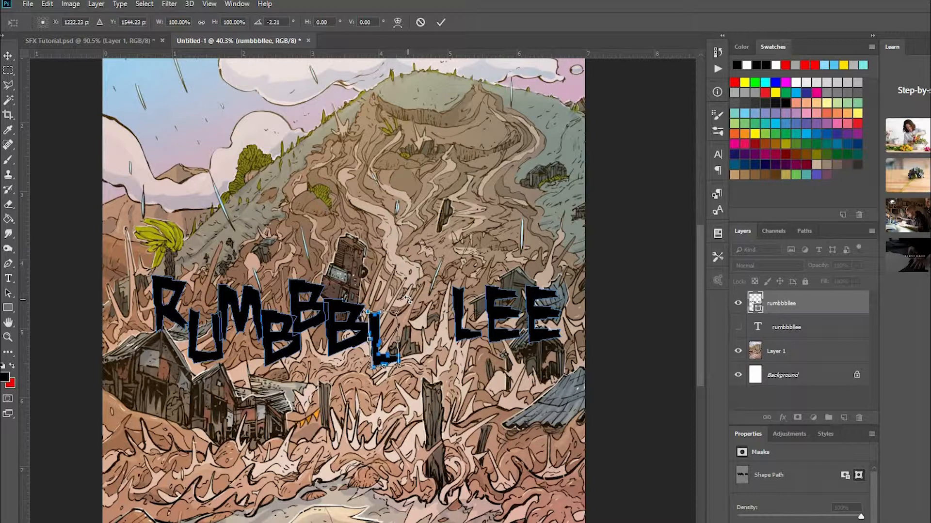
pyautogui.press('Return')
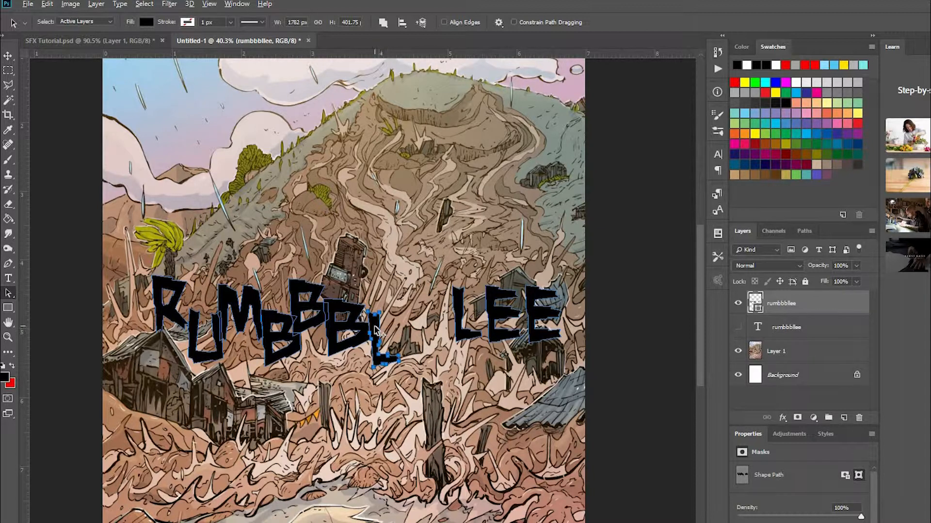
# Add two staggered copies of the first L after it and scale the second copy up to about 124%.
pyautogui.moveTo(381, 338); pyautogui.dragTo(443, 318)
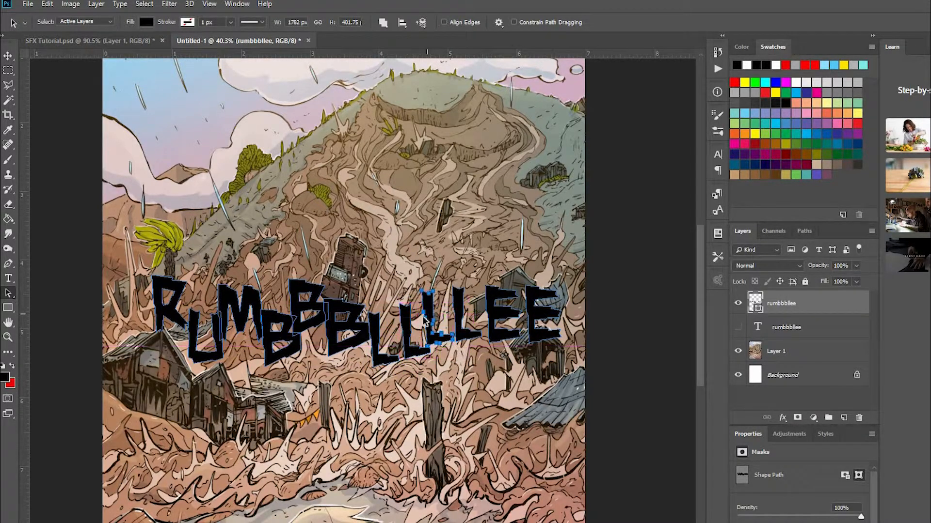
pyautogui.hotkey('ctrl', 't')
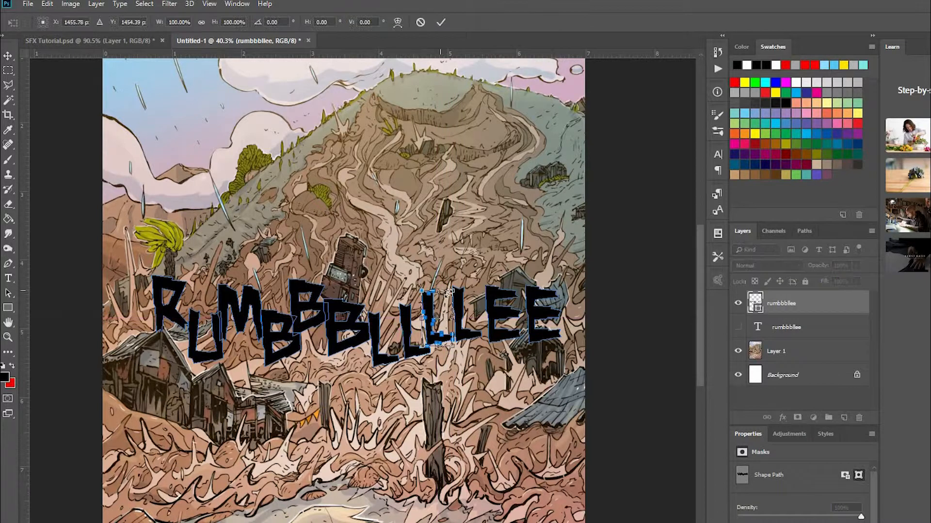
pyautogui.moveTo(455, 290)
pyautogui.mouseDown()
pyautogui.moveTo(467, 270)
pyautogui.moveTo(457, 284)
pyautogui.mouseUp()
pyautogui.press('Return')
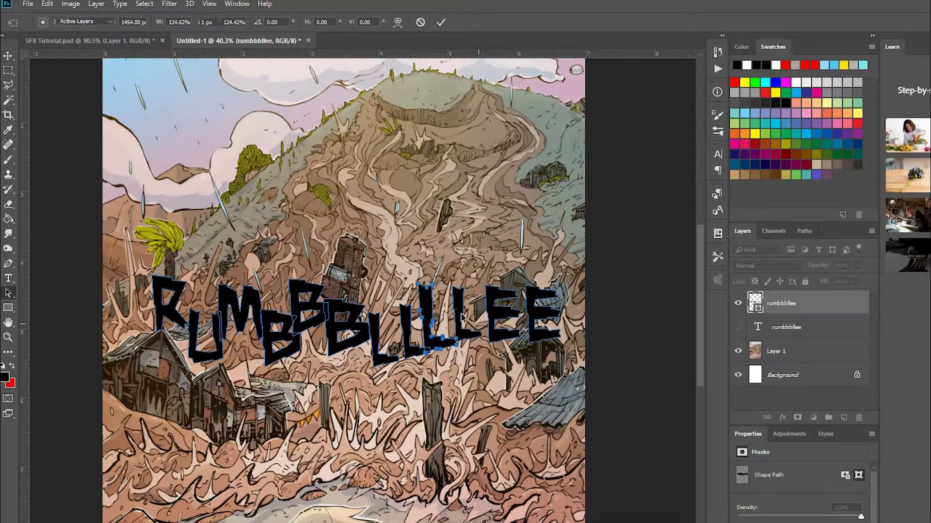
# Pack the last L and both Es into the staggered row, and nudge the U slightly left toward the R.
pyautogui.moveTo(460, 316); pyautogui.dragTo(462, 337)
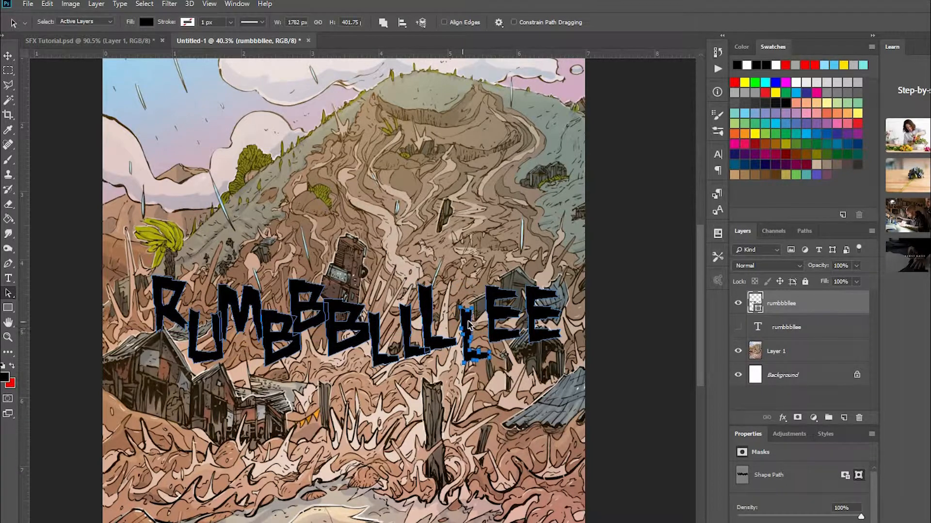
pyautogui.moveTo(496, 311); pyautogui.dragTo(516, 339)
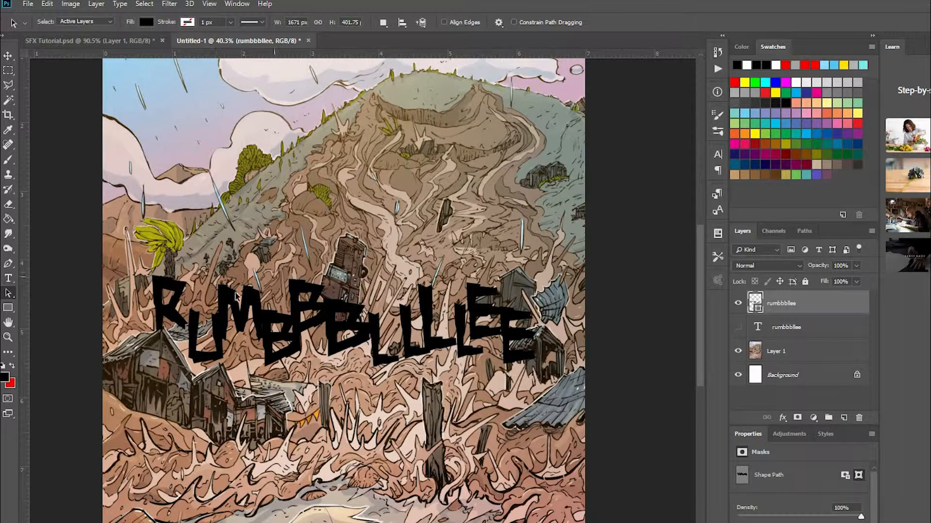
pyautogui.moveTo(193, 324); pyautogui.dragTo(190, 326)
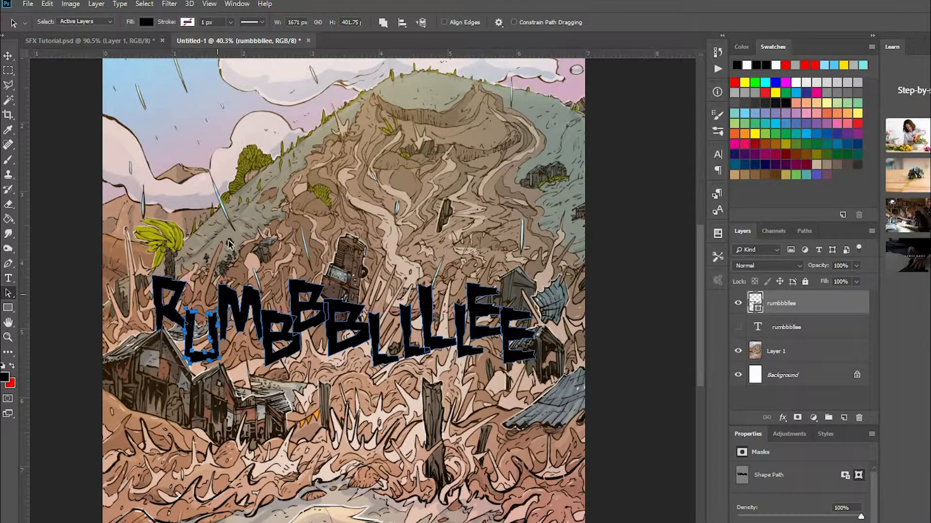
pyautogui.click(183, 328)
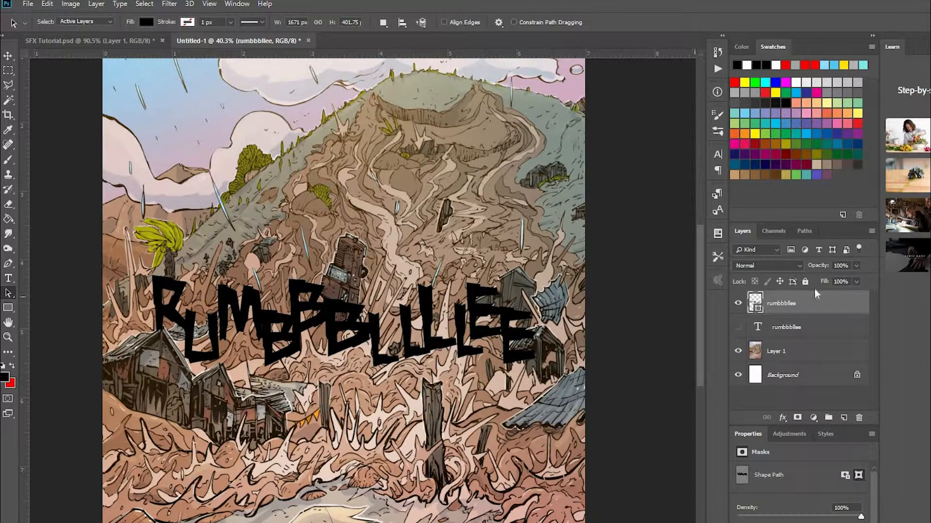
# Add a white, centered stroke of 6 px to the rumbbbllee shape layer.
pyautogui.rightClick(779, 304)
pyautogui.click(843, 144)
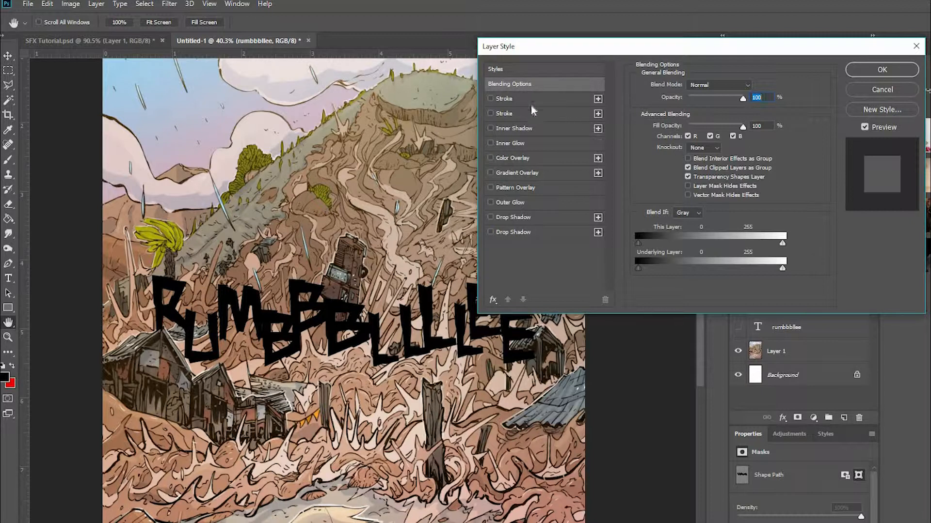
pyautogui.click(506, 100)
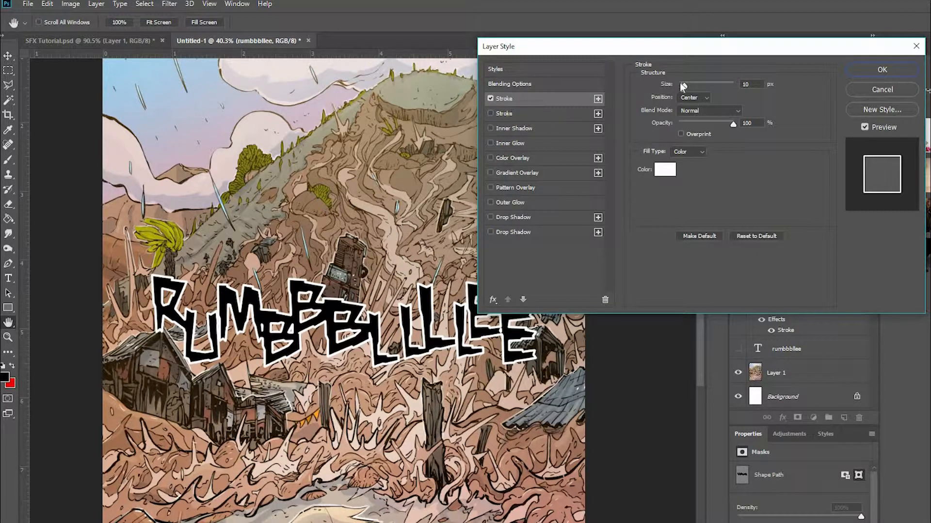
pyautogui.moveTo(685, 86); pyautogui.dragTo(682, 86)
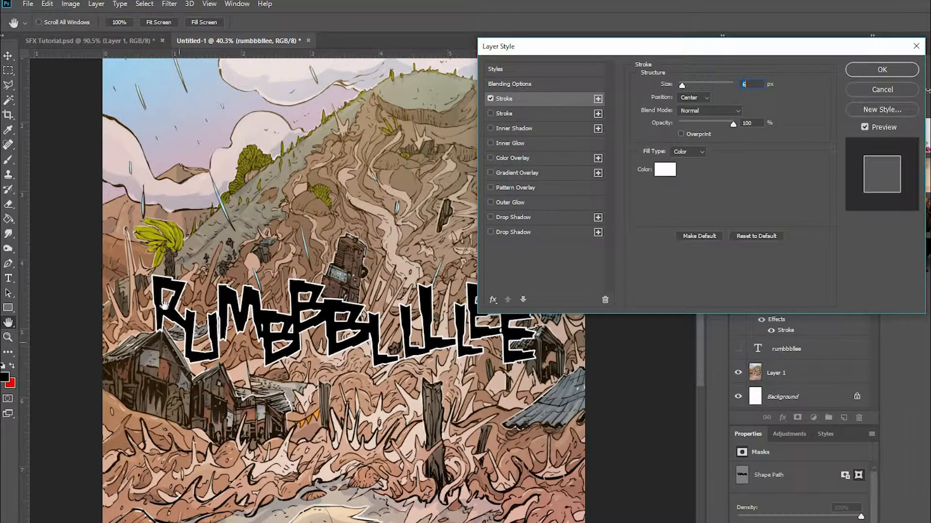
# Try the Linear Burn and Lighten blend modes on the lettering layer and return it to Normal.
pyautogui.click(533, 84)
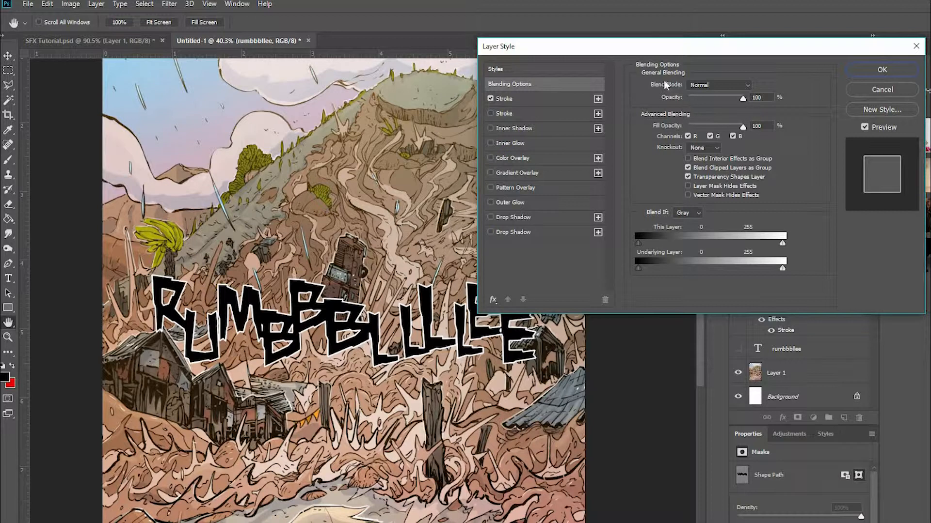
pyautogui.click(714, 87)
pyautogui.click(714, 95)
pyautogui.scroll(-3, 713, 87)
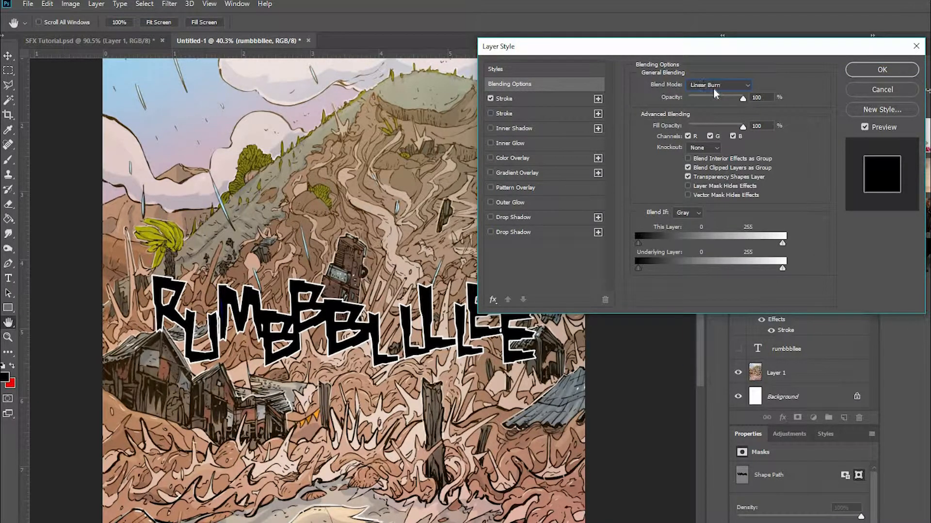
pyautogui.scroll(-2, 714, 87)
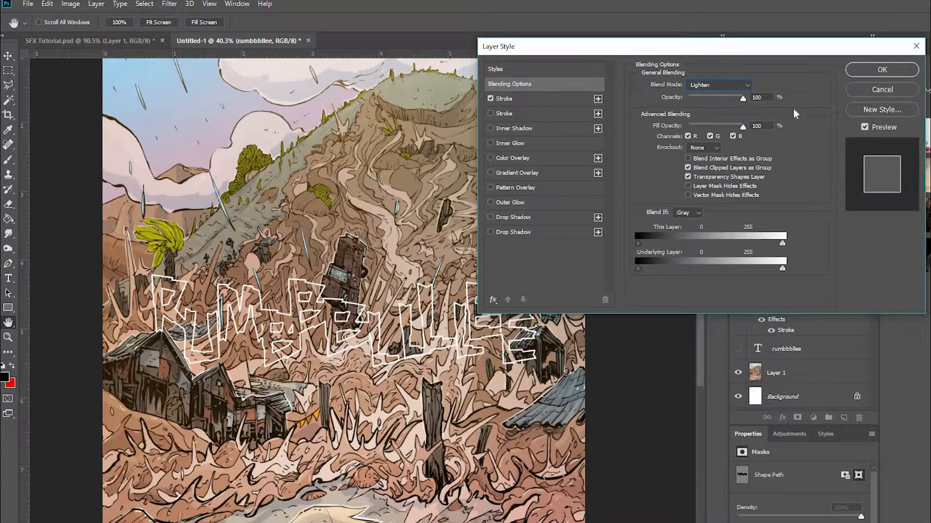
pyautogui.click(714, 86)
pyautogui.click(712, 93)
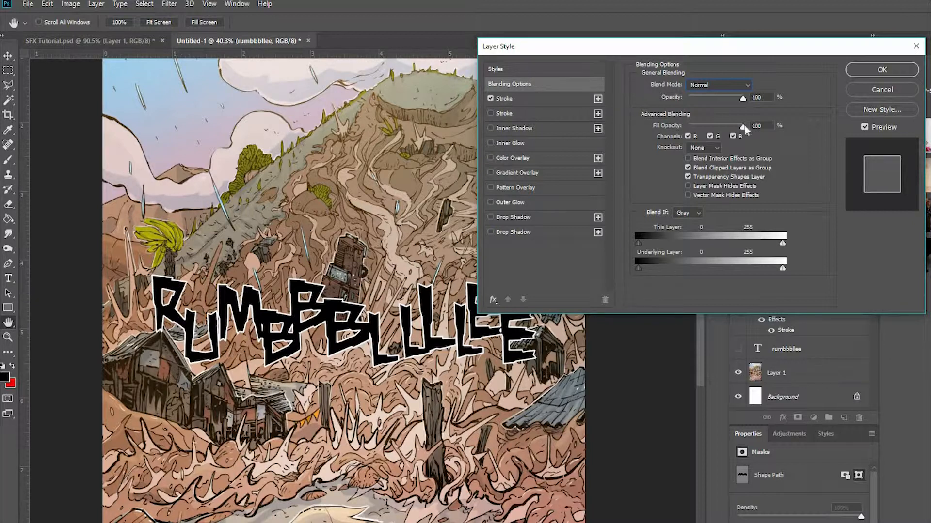
# Set the lettering layer's fill opacity to 0% and add a second, black stroke of 27 px in the center position.
pyautogui.moveTo(743, 130)
pyautogui.mouseDown()
pyautogui.moveTo(640, 131)
pyautogui.moveTo(798, 146)
pyautogui.mouseUp()
pyautogui.moveTo(750, 99); pyautogui.dragTo(630, 135)
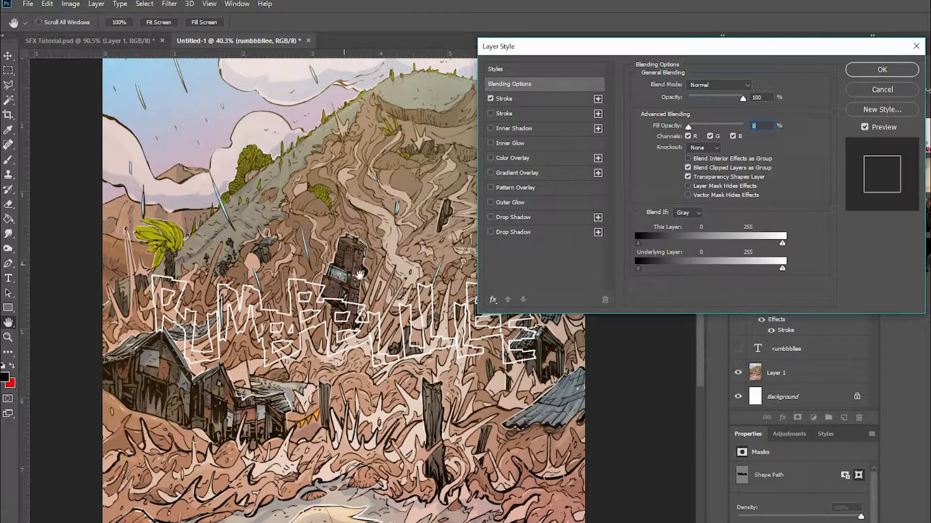
pyautogui.click(503, 114)
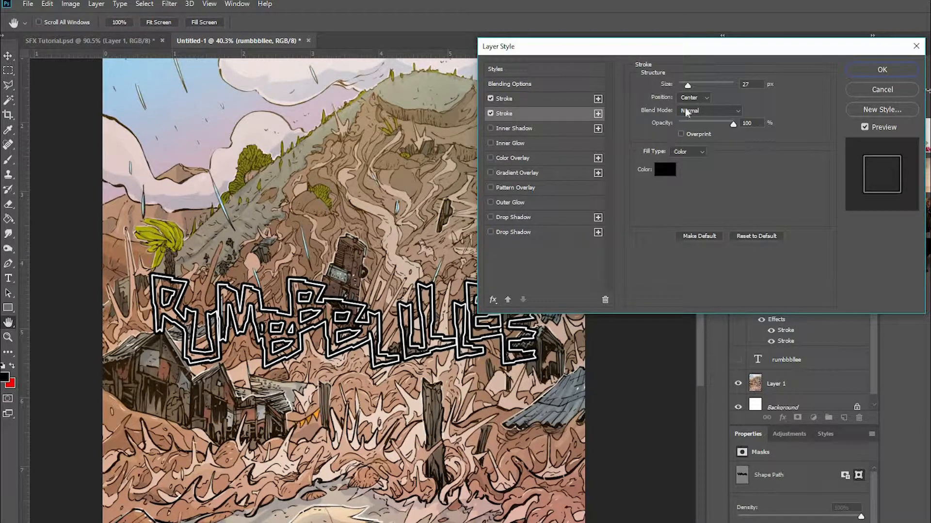
# Try the black stroke at 1 px and in the outside and inside positions, and return it to 27 px centered.
pyautogui.moveTo(687, 86); pyautogui.dragTo(669, 88)
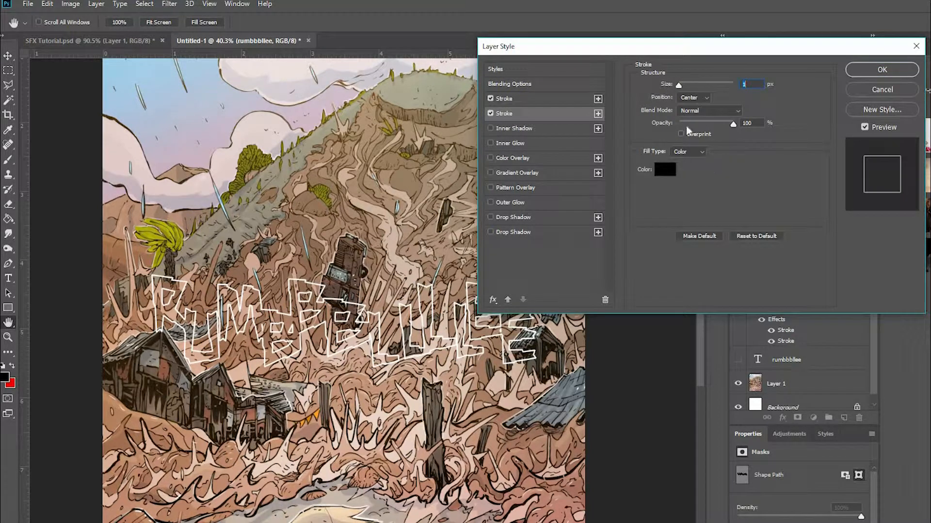
pyautogui.click(696, 96)
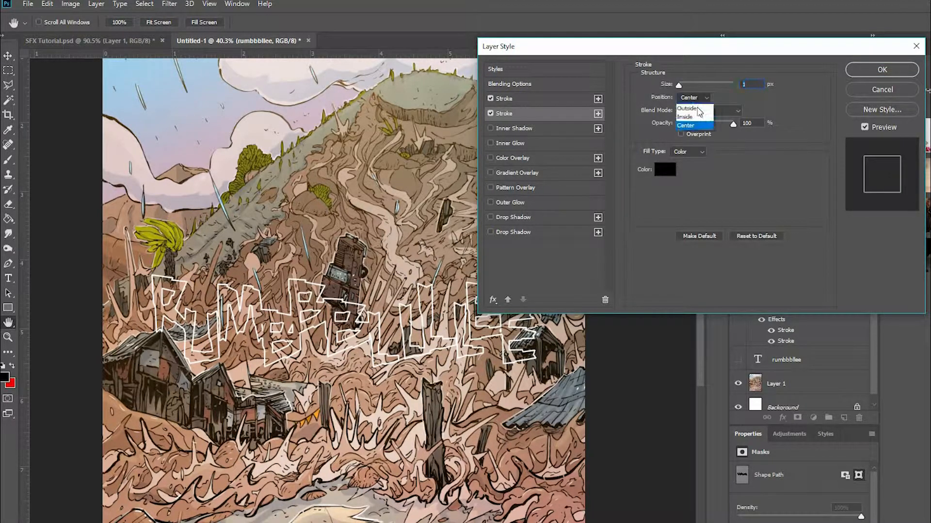
pyautogui.click(687, 108)
pyautogui.moveTo(679, 85); pyautogui.dragTo(687, 85)
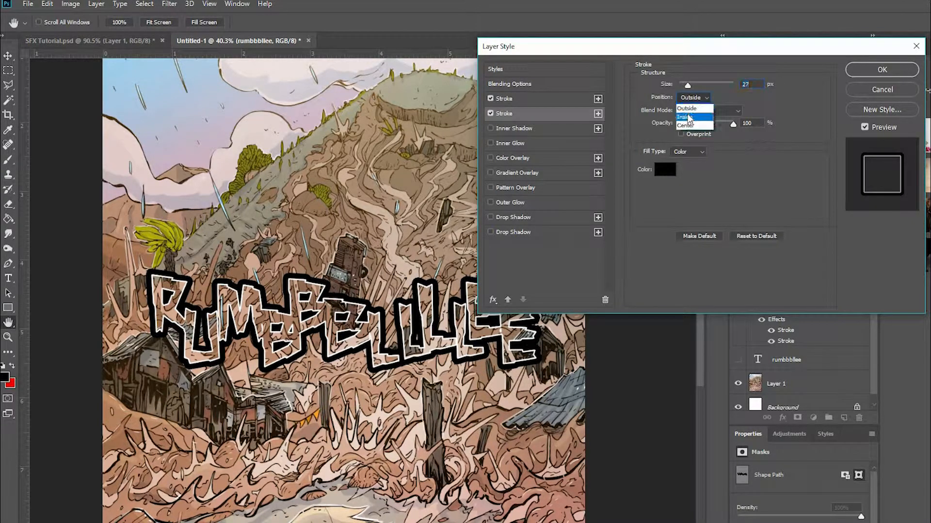
pyautogui.click(690, 106)
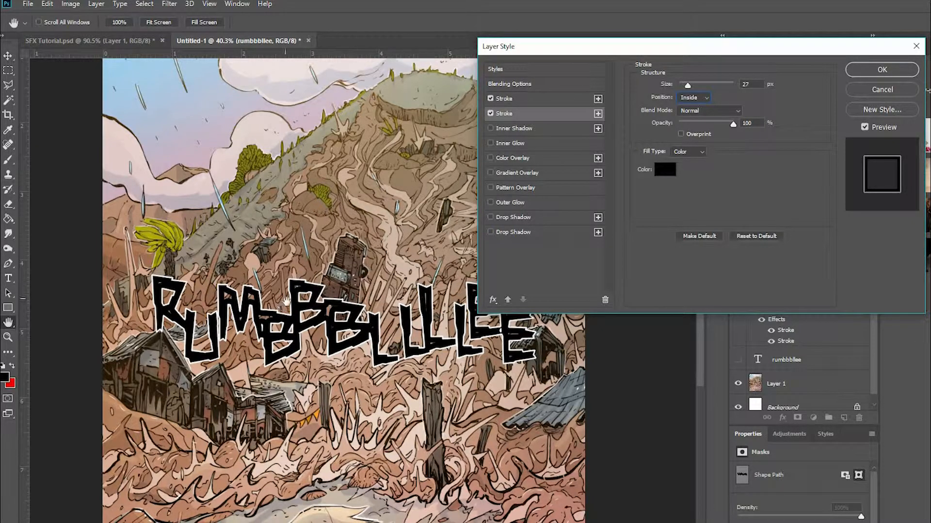
pyautogui.click(696, 98)
pyautogui.click(686, 126)
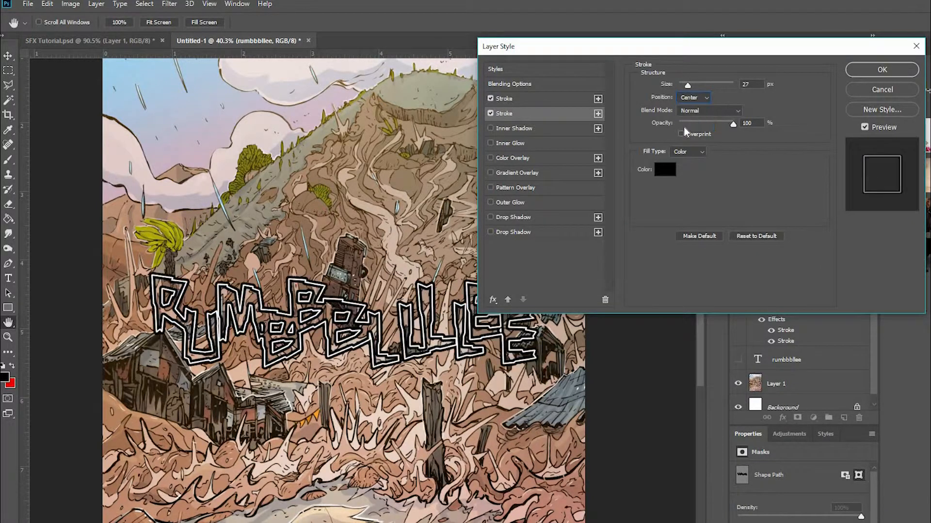
# Try red (ff0000) as the color of the 27 px stroke and return it to black (000000).
pyautogui.click(664, 170)
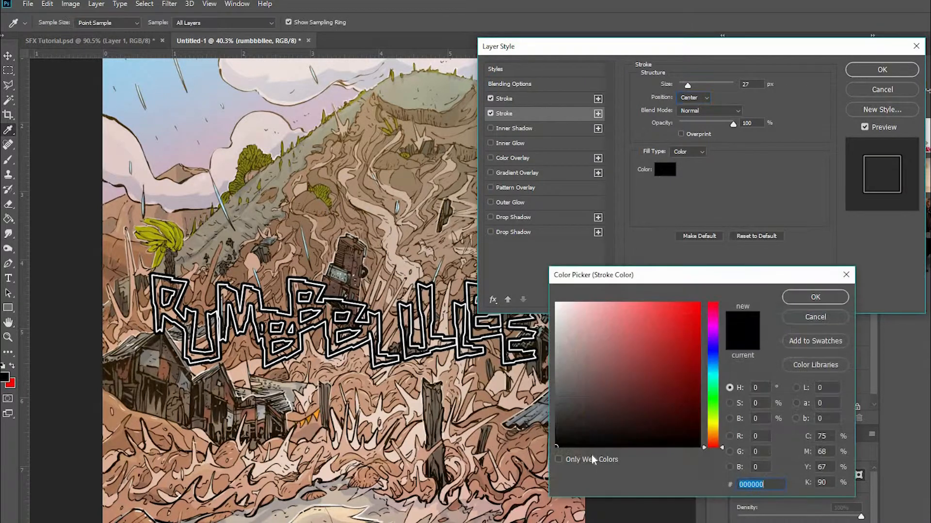
pyautogui.write('ff0000')
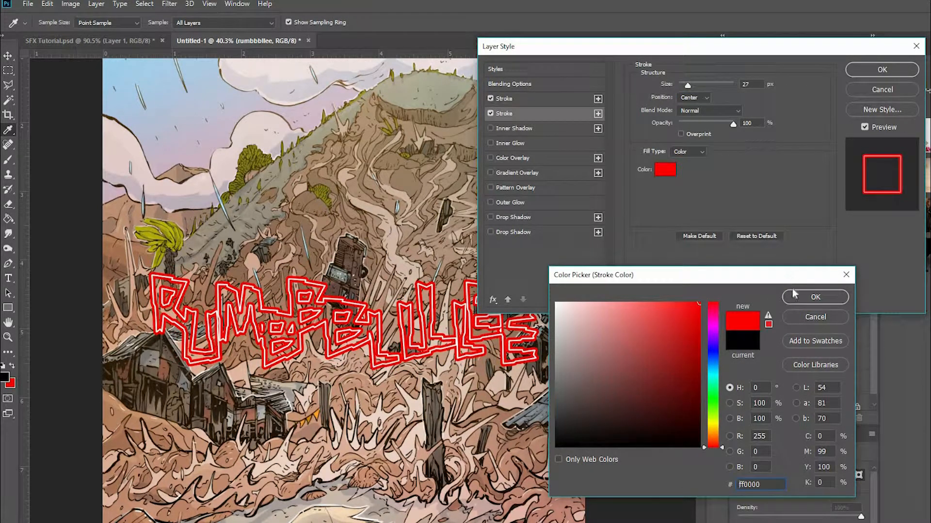
pyautogui.click(822, 299)
pyautogui.click(665, 169)
pyautogui.write('000000')
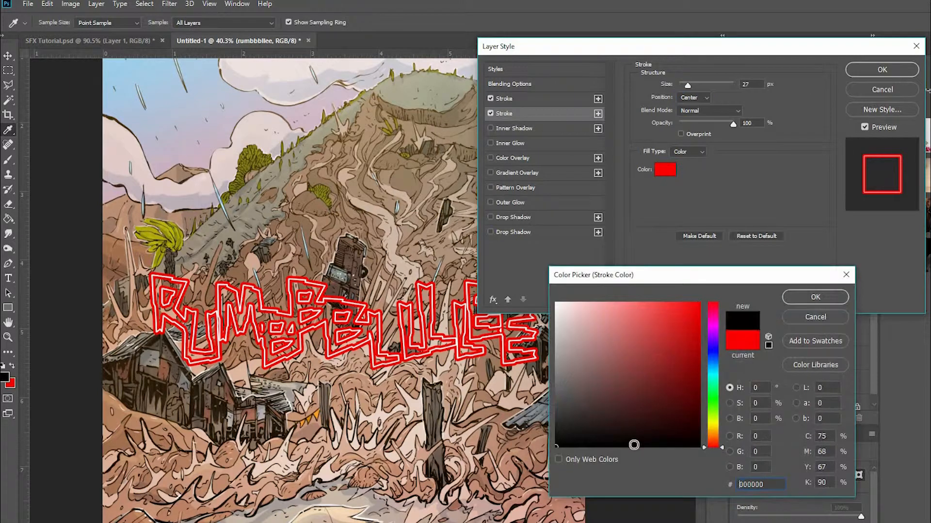
pyautogui.click(815, 296)
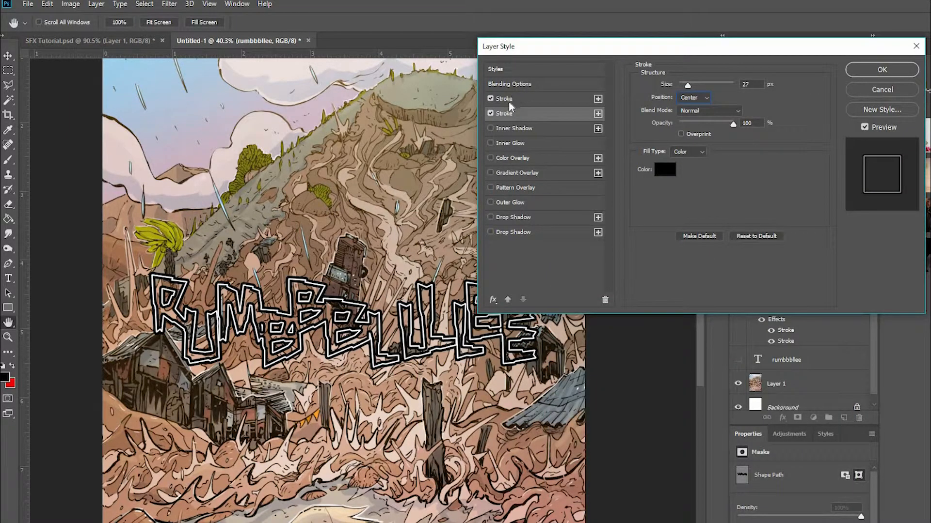
# Change the 6 px stroke's color to red (ff0000) and apply the layer style.
pyautogui.click(508, 100)
pyautogui.click(665, 169)
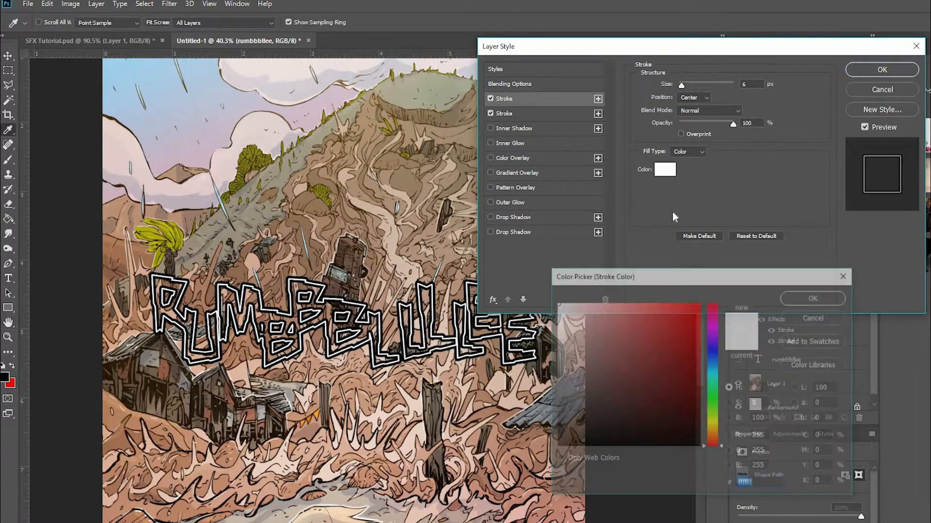
pyautogui.write('ff0000')
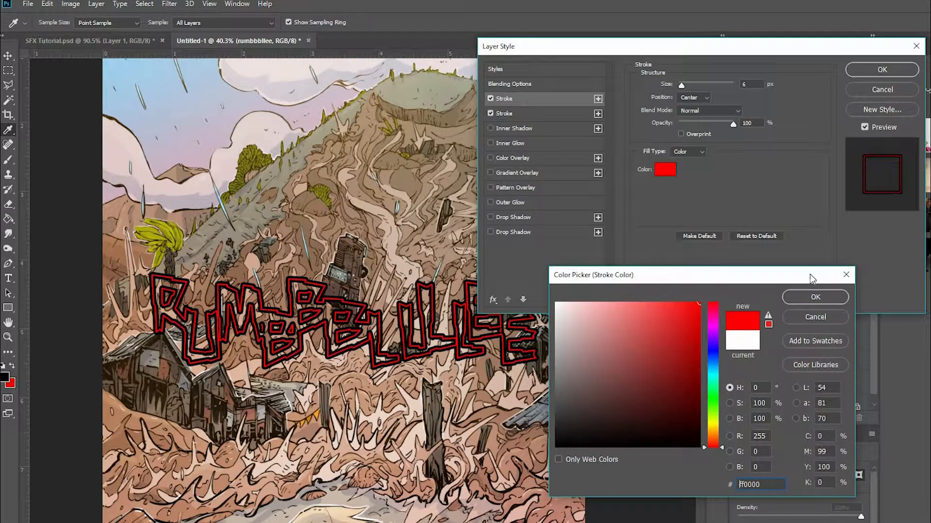
pyautogui.click(824, 294)
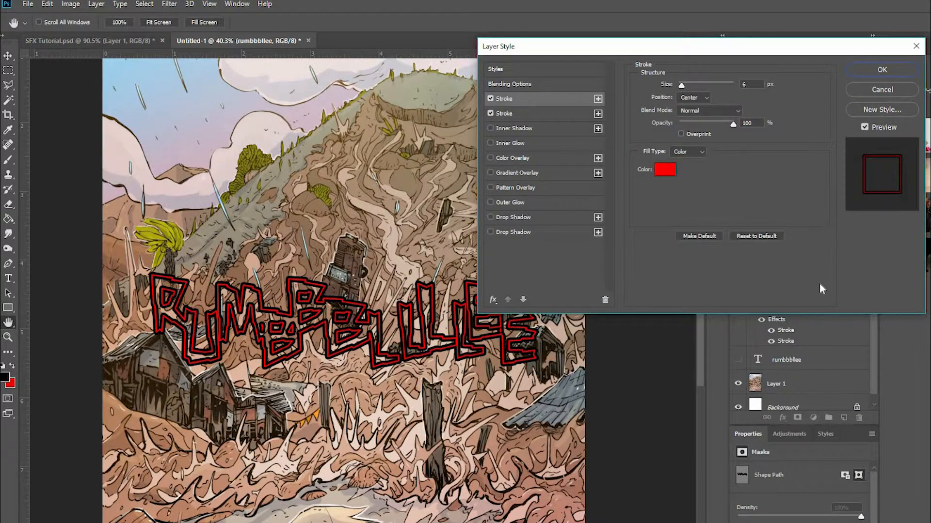
pyautogui.click(878, 71)
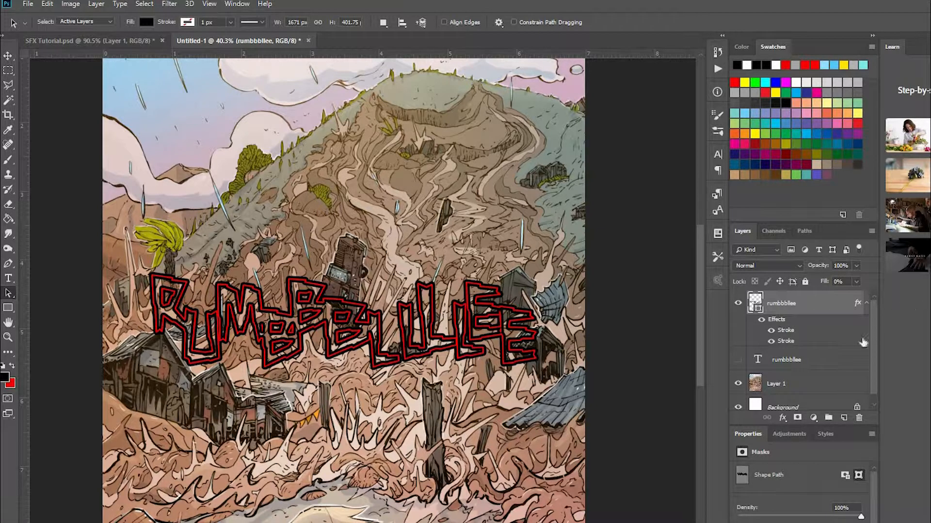
# Collapse the effects list of the rumbbbllee shape layer and add a layer mask, leaving the mask selected for editing.
pyautogui.click(866, 305)
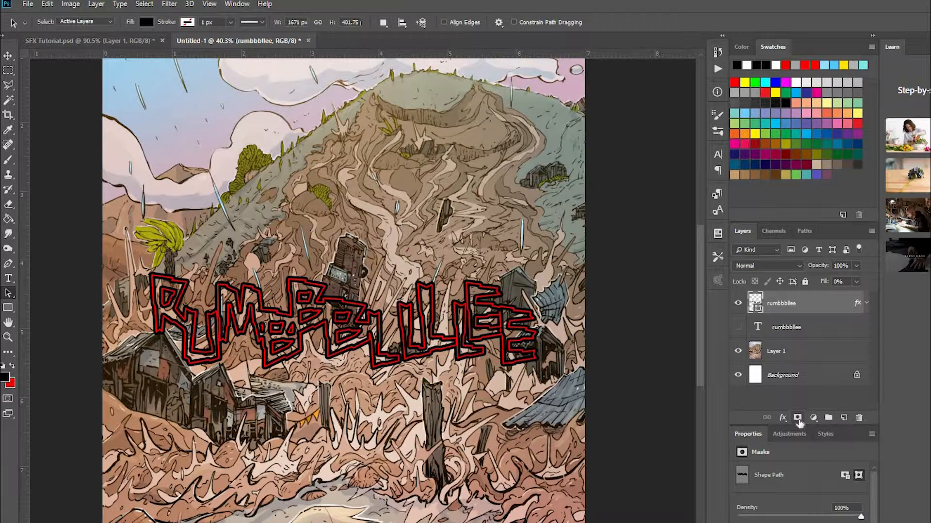
pyautogui.click(798, 420)
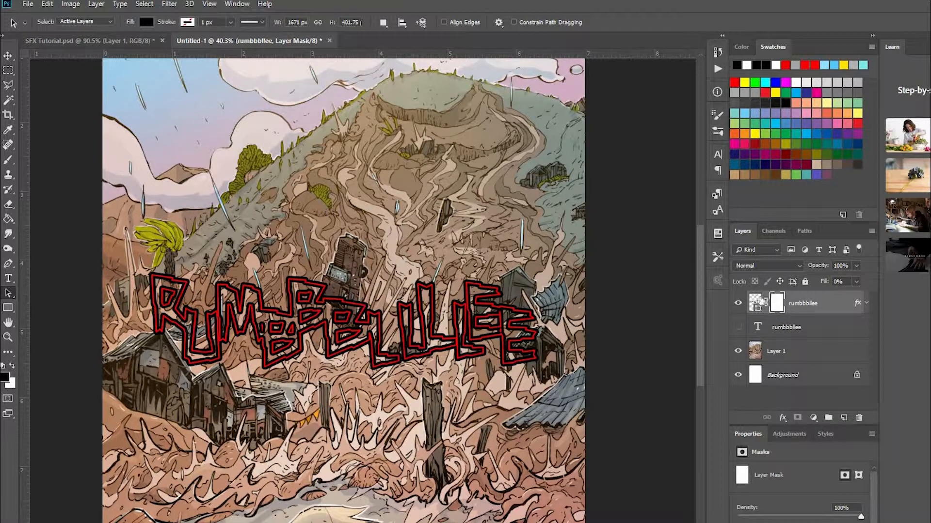
pyautogui.click(755, 301)
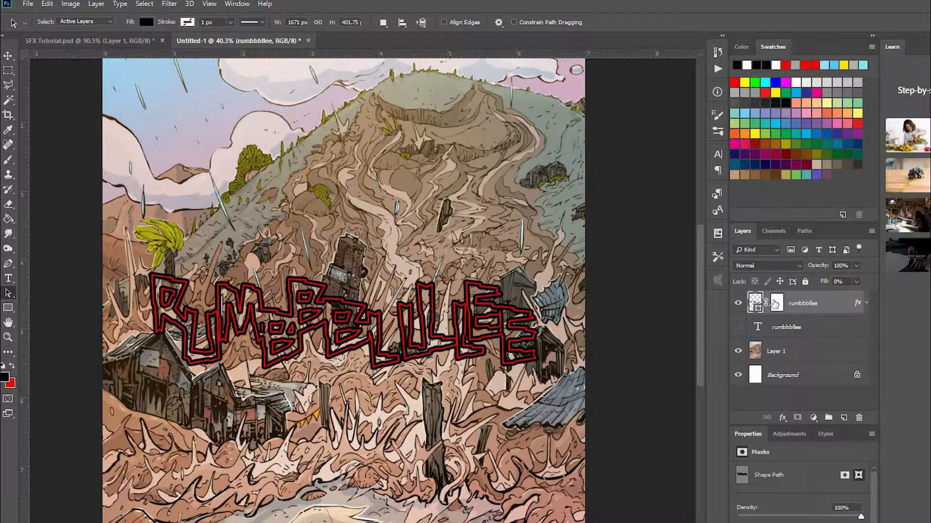
pyautogui.click(777, 304)
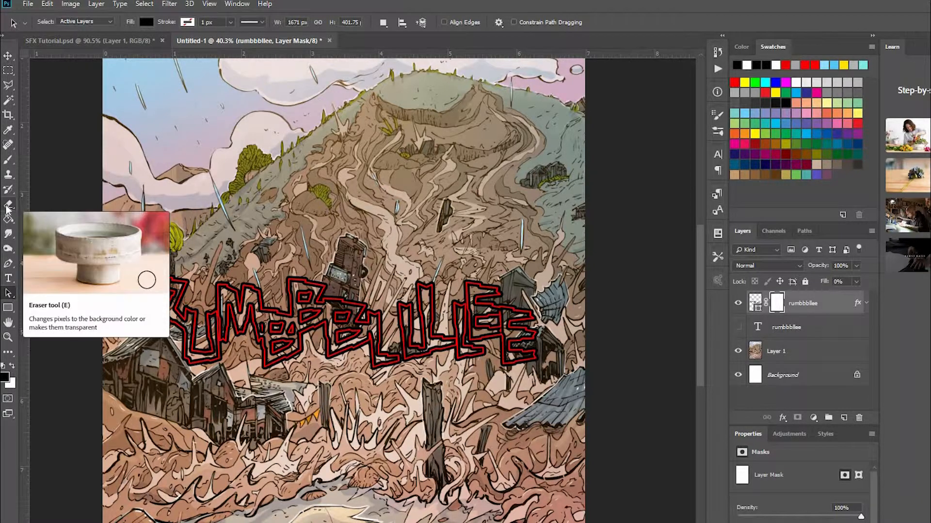
# Hide the masked shape layer, show the original rumbbbllee text layer and move its lettering down about 0.29 in.
pyautogui.click(737, 306)
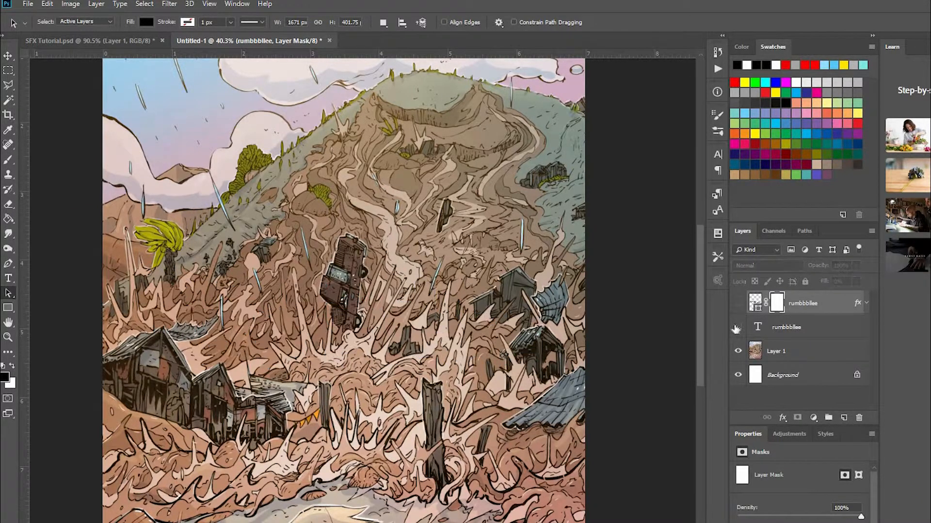
pyautogui.click(737, 327)
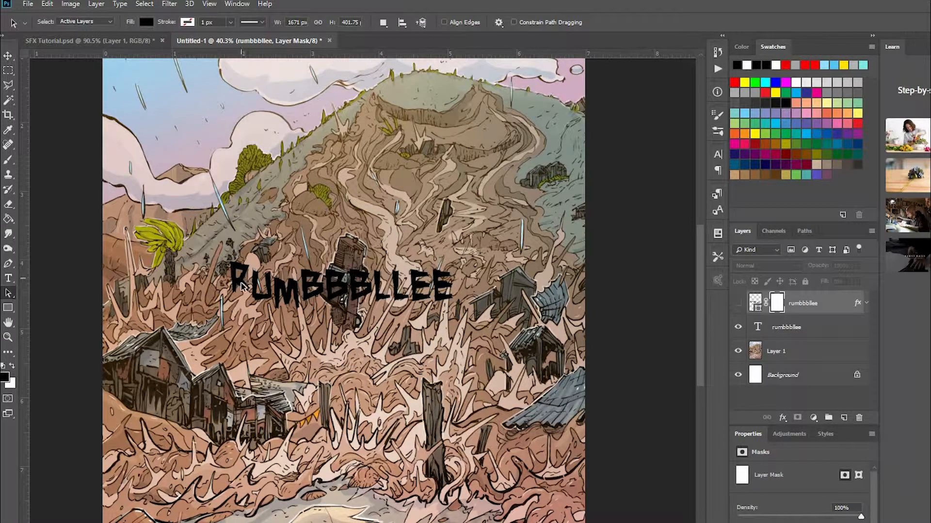
pyautogui.click(6, 57)
pyautogui.moveTo(266, 297); pyautogui.dragTo(219, 313)
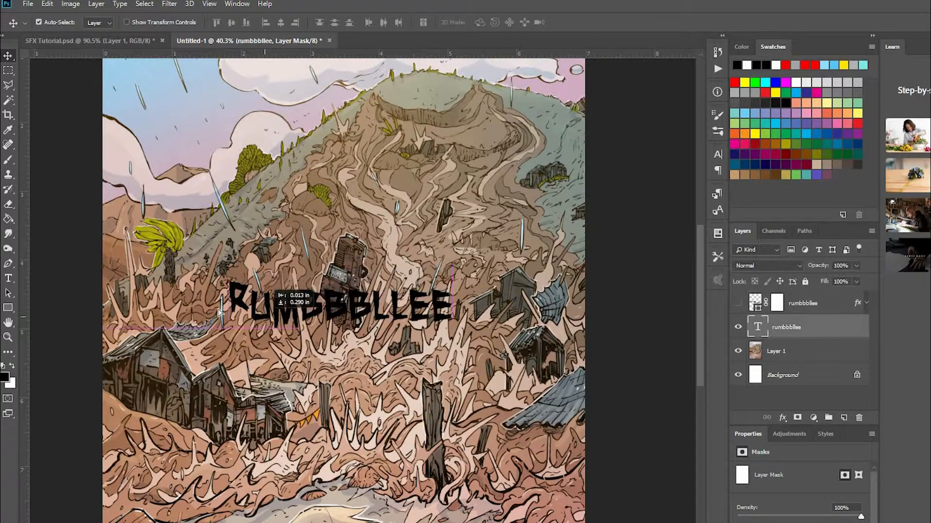
# Rasterize the rumbbbllee text layer so the Eraser can be used on it.
pyautogui.click(8, 204)
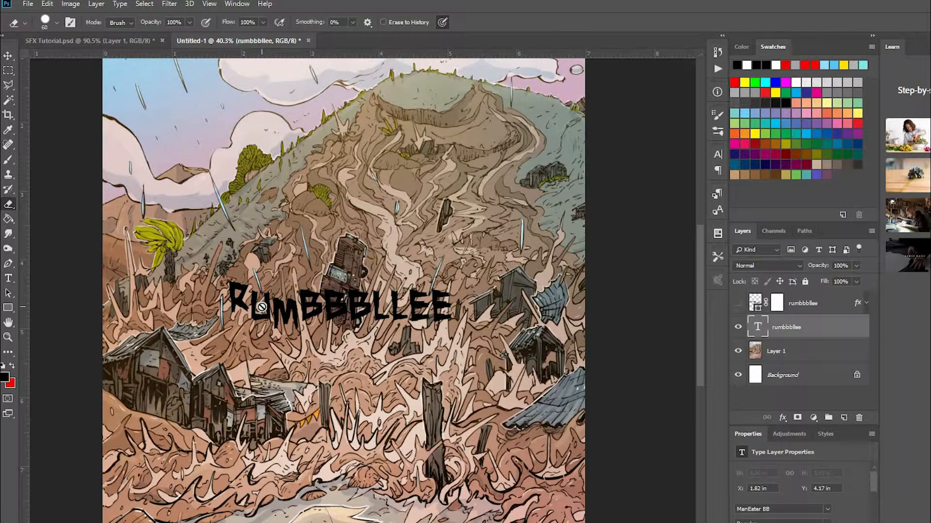
pyautogui.click(261, 307)
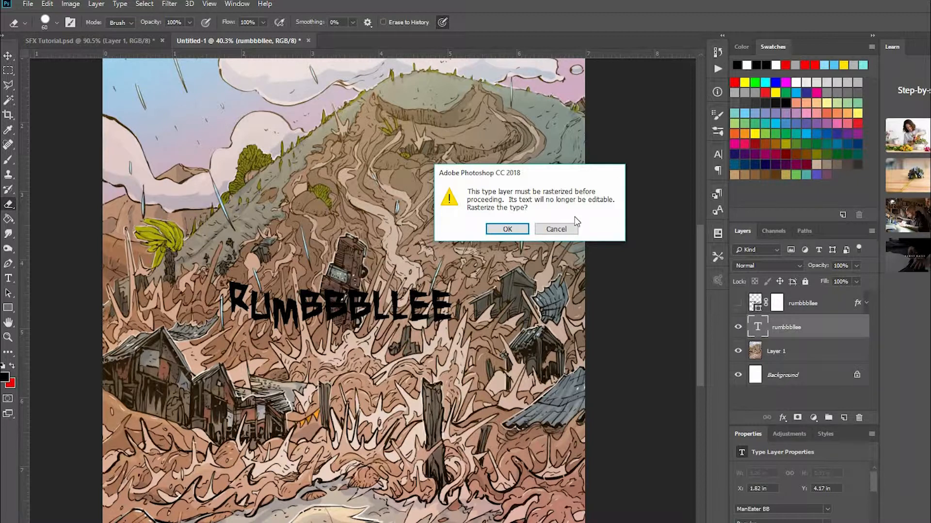
pyautogui.click(507, 229)
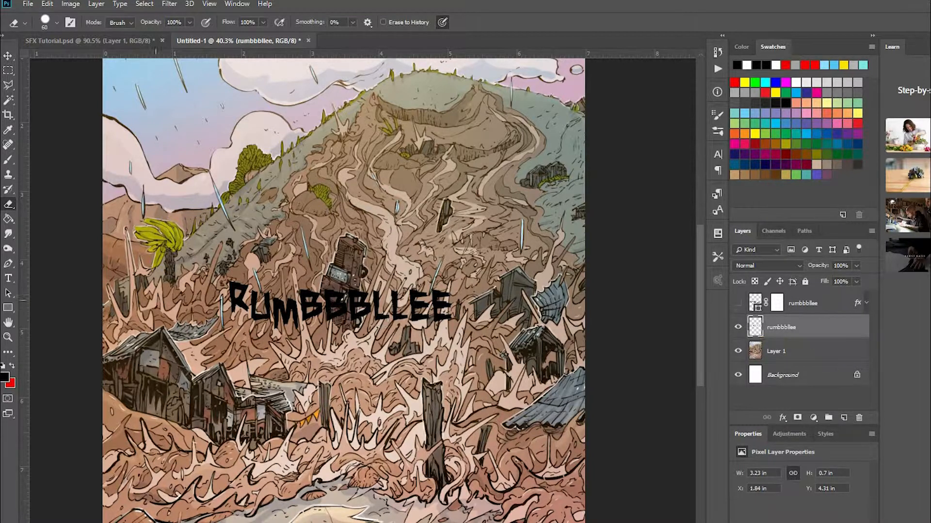
# Shift the rasterized lettering slightly up and left, and erase parts of its U, M and B letters.
pyautogui.click(9, 294)
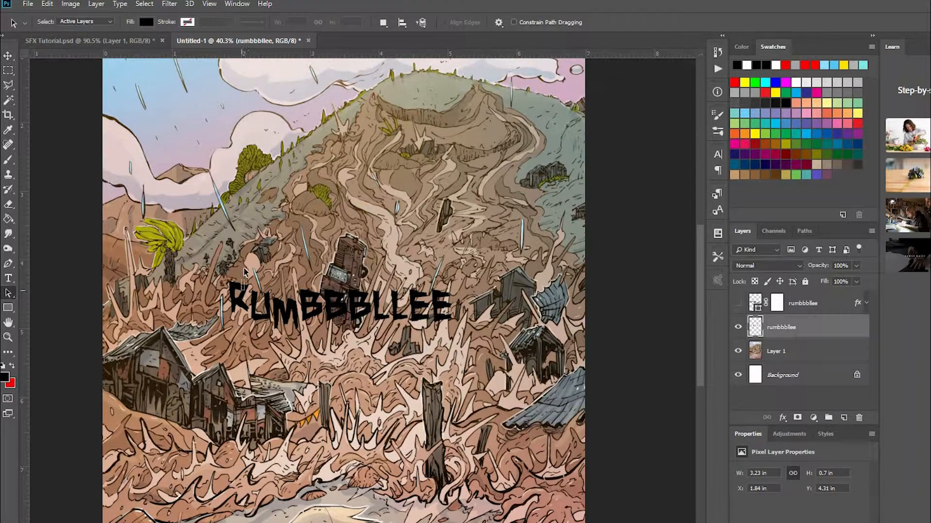
pyautogui.click(8, 55)
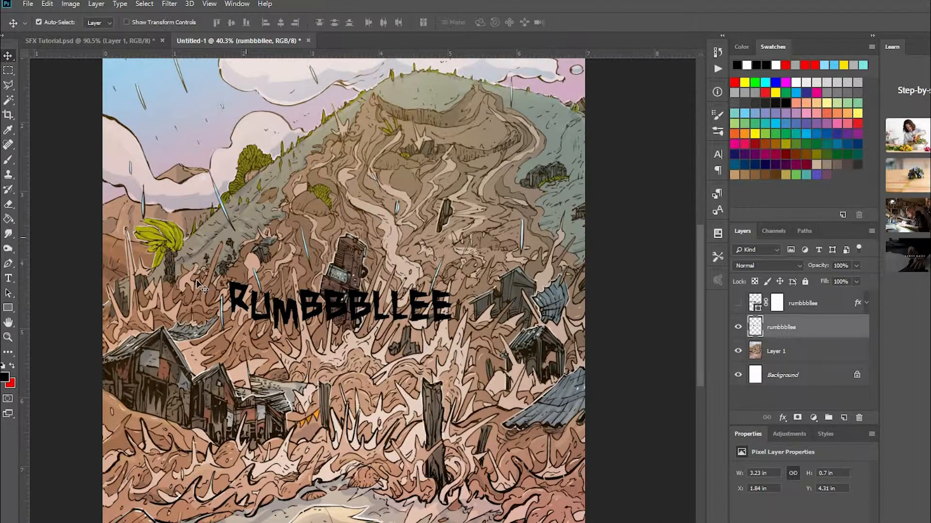
pyautogui.moveTo(241, 308)
pyautogui.mouseDown()
pyautogui.moveTo(226, 325)
pyautogui.moveTo(230, 294)
pyautogui.moveTo(284, 293)
pyautogui.mouseUp()
pyautogui.click(8, 204)
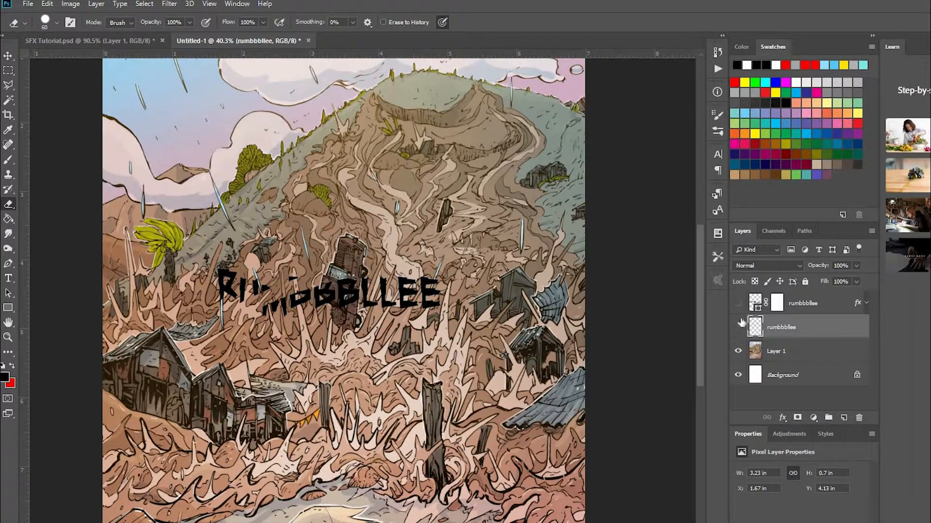
# Delete the rasterized rumbbbllee layer and show the masked shape layer again.
pyautogui.click(738, 327)
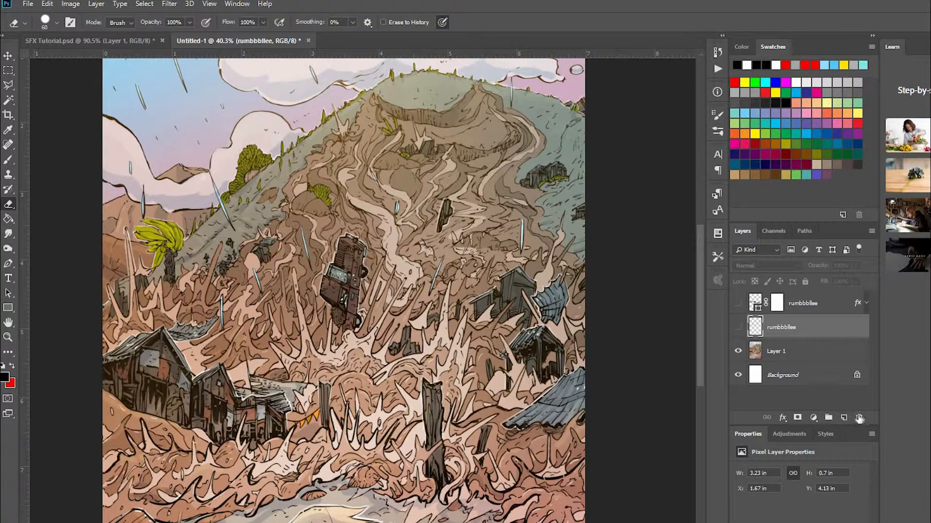
pyautogui.press('Delete')
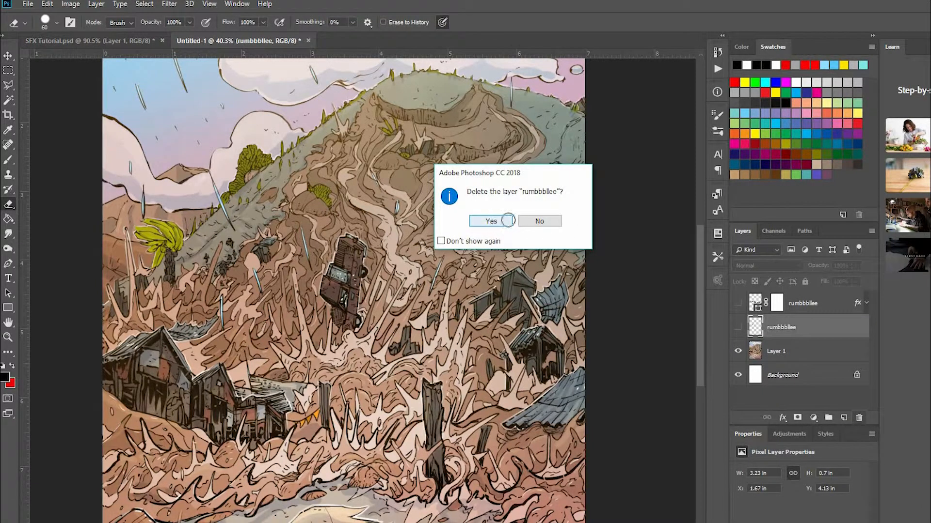
pyautogui.click(504, 220)
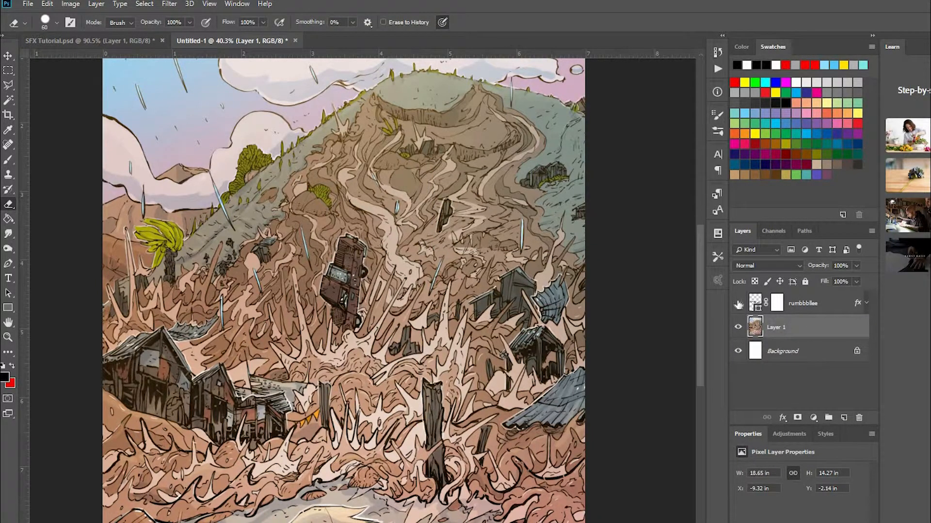
pyautogui.click(738, 304)
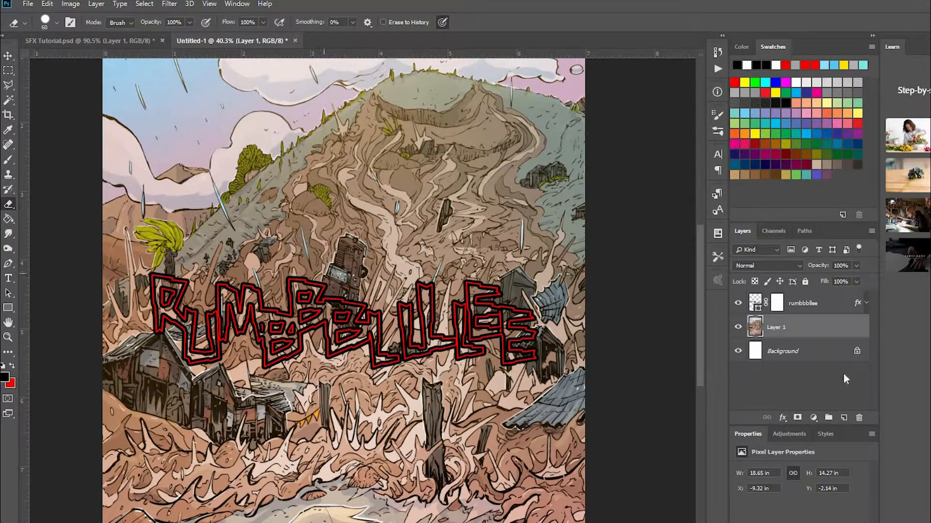
# Try erasing directly on the rumbbbllee shape and decline to rasterize the layer.
pyautogui.click(755, 302)
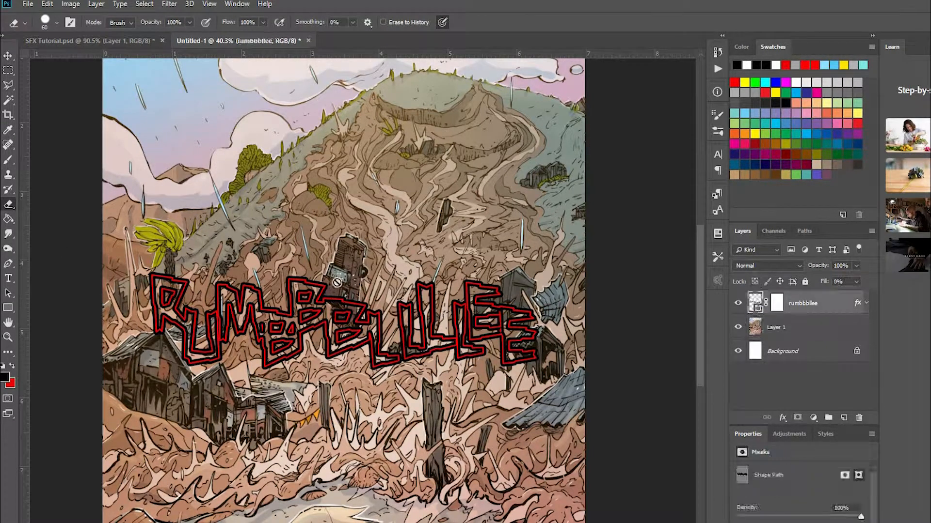
pyautogui.click(386, 260)
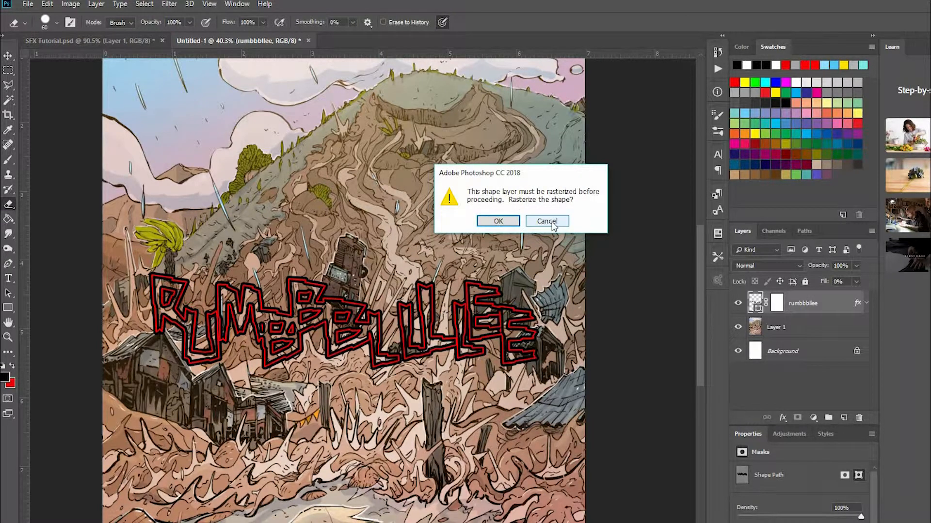
pyautogui.click(546, 221)
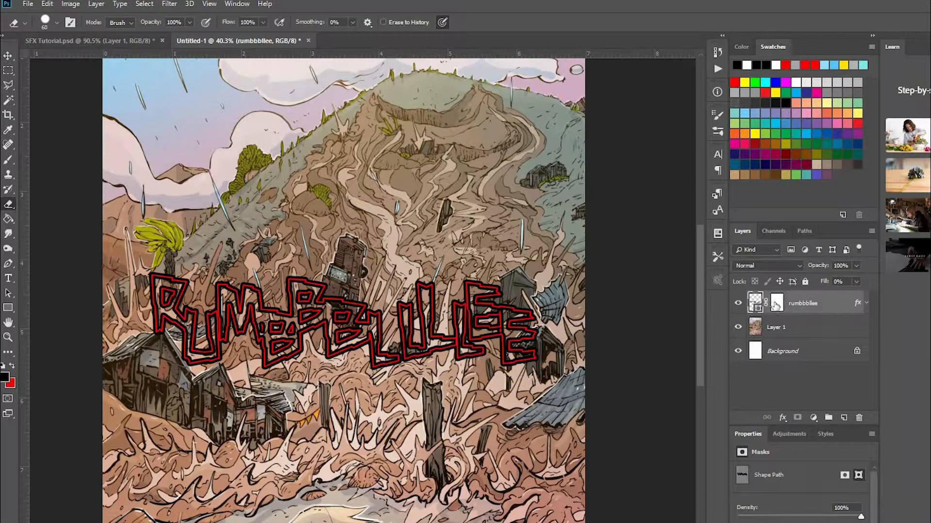
# Paint black on the rumbbbllee layer mask with a 90 px brush to hide bands across the letters.
pyautogui.click(776, 304)
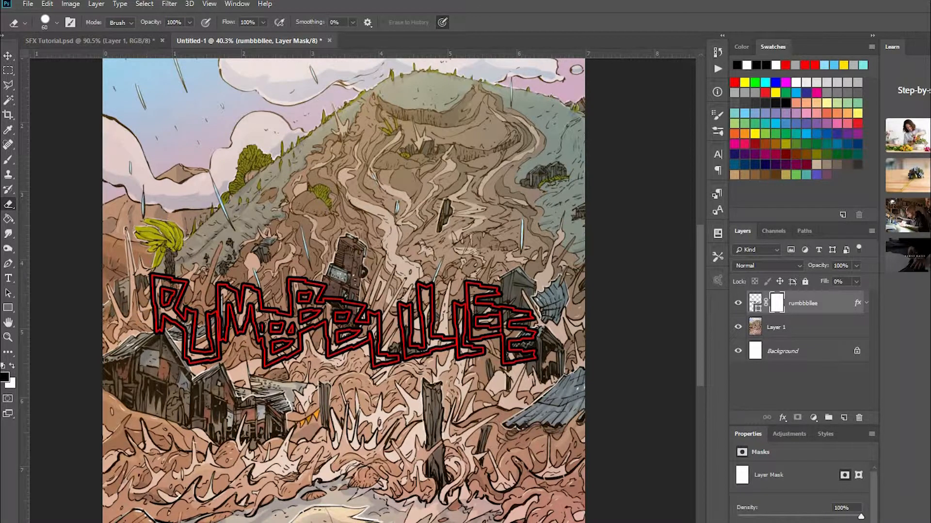
pyautogui.click(8, 163)
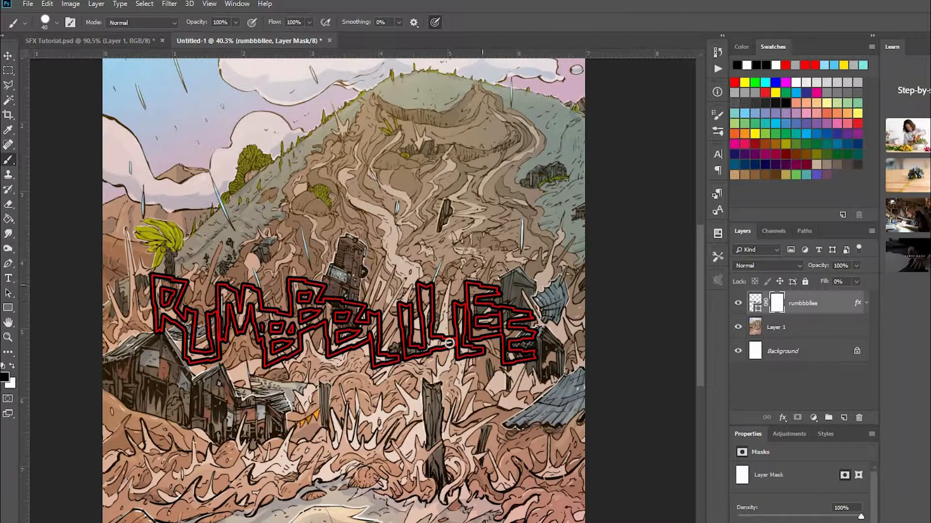
pyautogui.press(']')
pyautogui.press(']')
pyautogui.press(']')
pyautogui.press(']')
pyautogui.press(']')
pyautogui.moveTo(275, 185)
pyautogui.mouseDown()
pyautogui.moveTo(411, 186)
pyautogui.moveTo(313, 153)
pyautogui.moveTo(244, 193)
pyautogui.moveTo(262, 228)
pyautogui.mouseUp()
pyautogui.scroll(1, 417, 215)
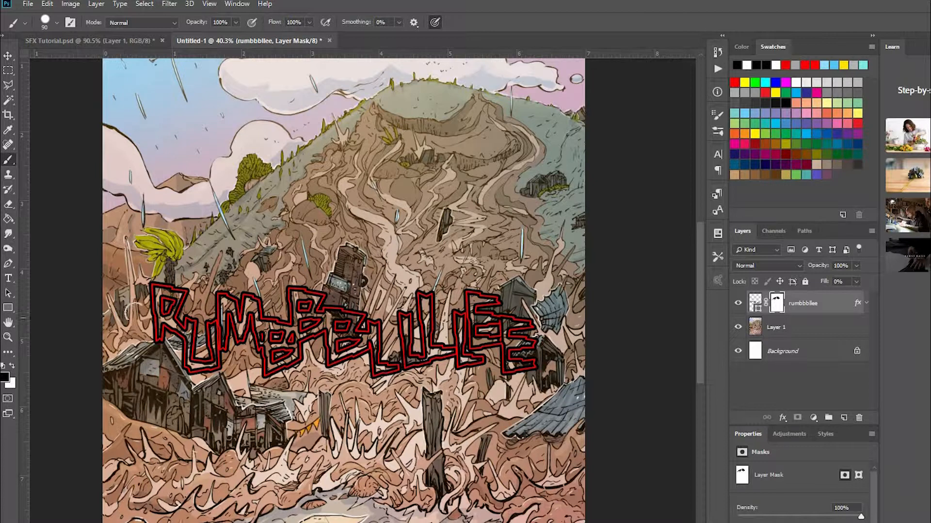
pyautogui.moveTo(160, 303)
pyautogui.mouseDown()
pyautogui.moveTo(267, 328)
pyautogui.moveTo(436, 303)
pyautogui.moveTo(501, 312)
pyautogui.moveTo(407, 368)
pyautogui.mouseUp()
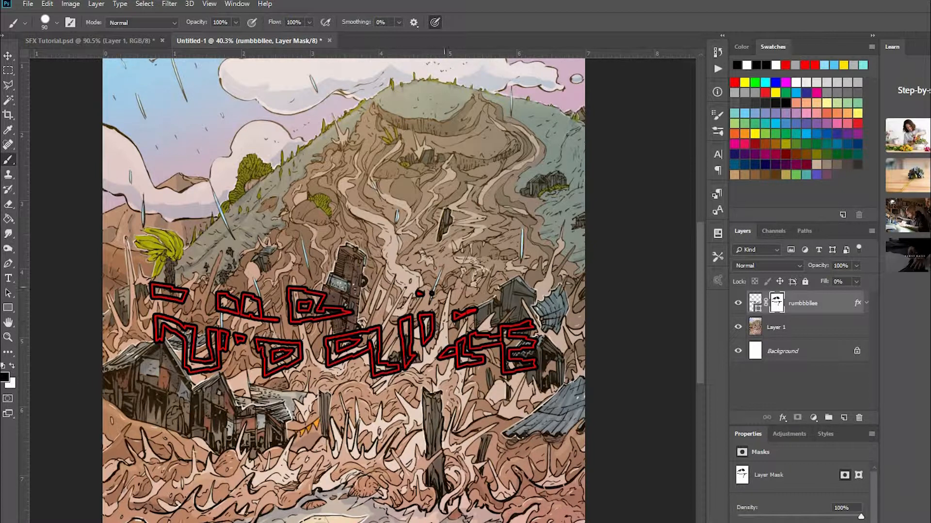
# Paint white on the rumbbbllee layer mask over the left letters and fill its remaining black areas with white using the Paint Bucket.
pyautogui.click(13, 365)
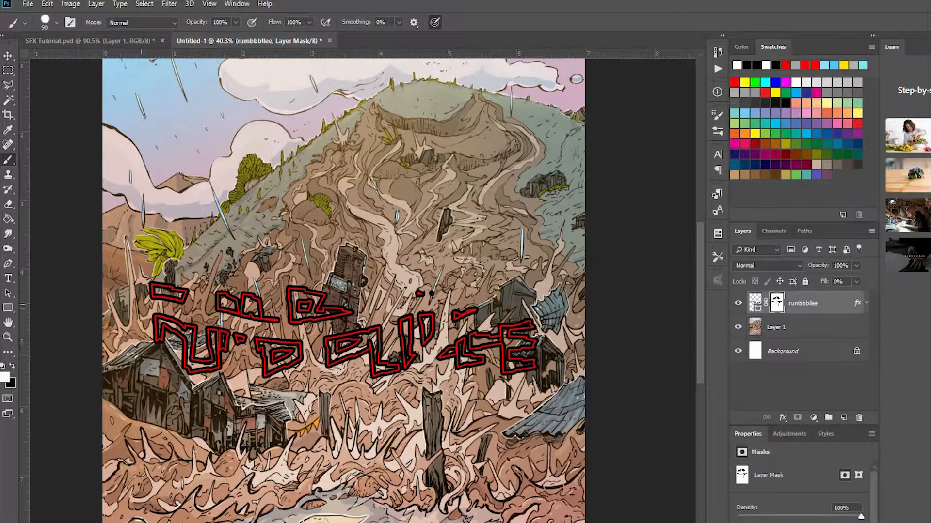
pyautogui.moveTo(151, 342)
pyautogui.mouseDown()
pyautogui.moveTo(175, 296)
pyautogui.moveTo(221, 313)
pyautogui.moveTo(187, 370)
pyautogui.moveTo(223, 397)
pyautogui.moveTo(286, 301)
pyautogui.moveTo(344, 334)
pyautogui.mouseUp()
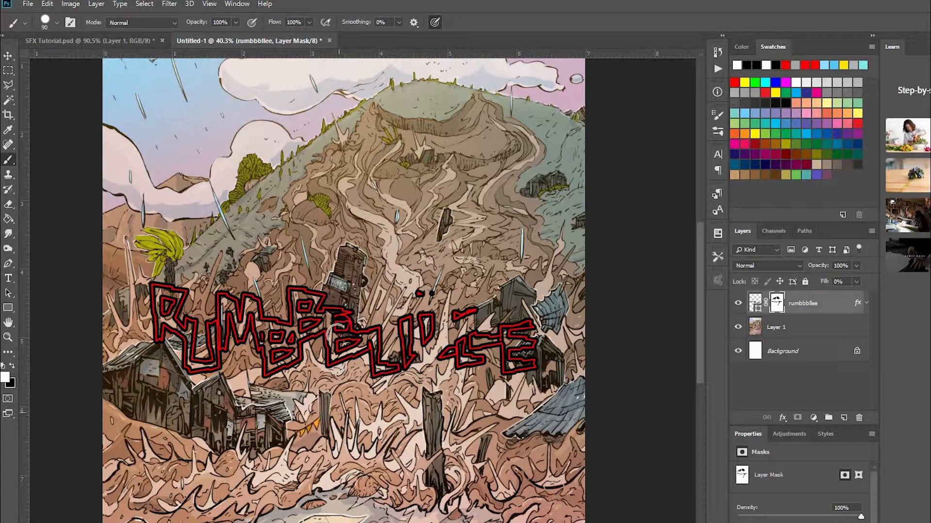
pyautogui.click(8, 219)
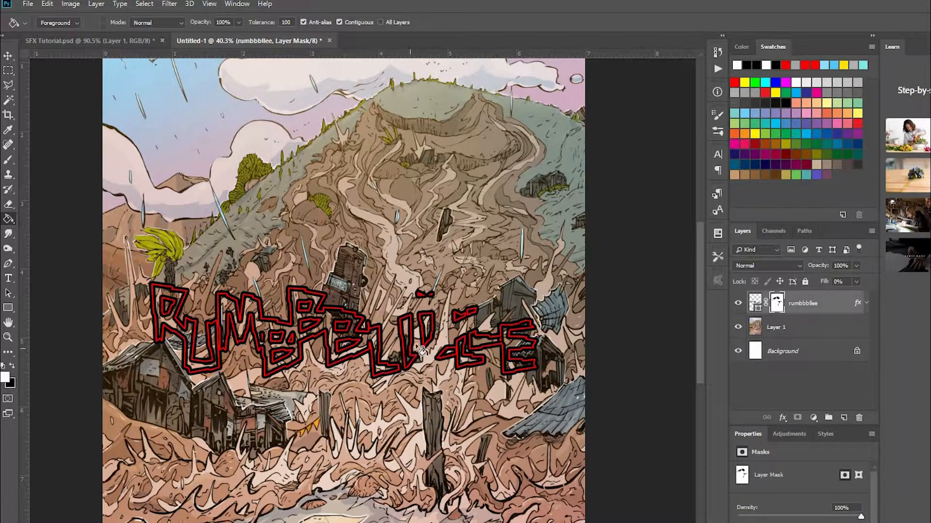
pyautogui.click(454, 338)
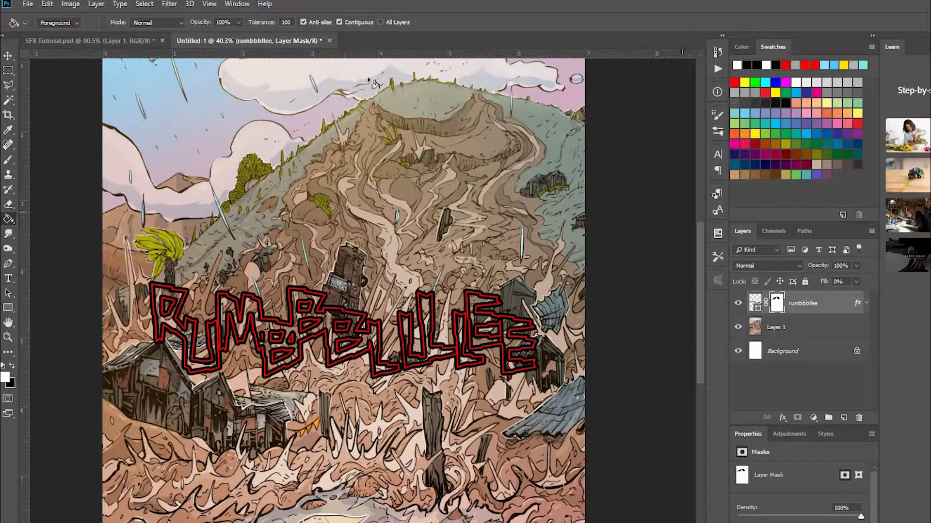
pyautogui.click(255, 127)
# Shift the rumbbbllee lettering slightly down so the R and U overlap the hut roof.
pyautogui.click(9, 56)
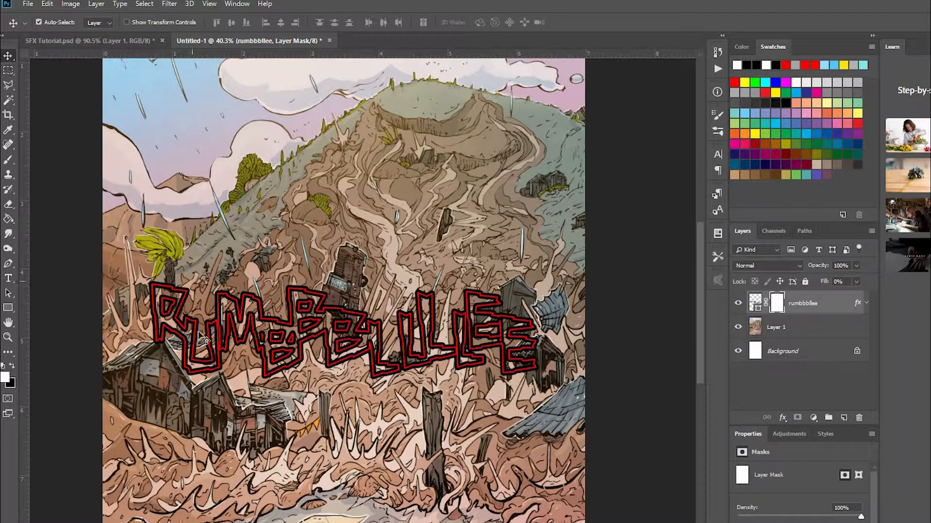
pyautogui.scroll(4, 196, 345)
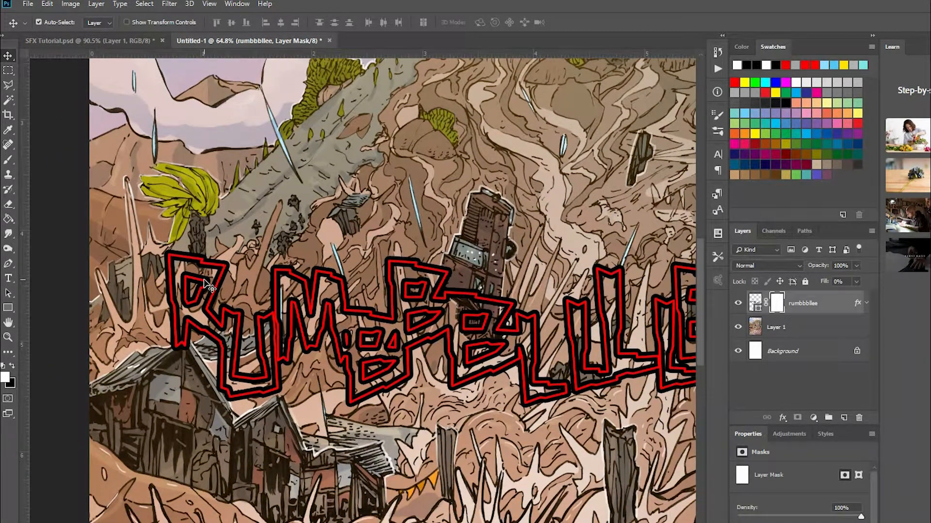
pyautogui.moveTo(204, 280); pyautogui.dragTo(204, 285)
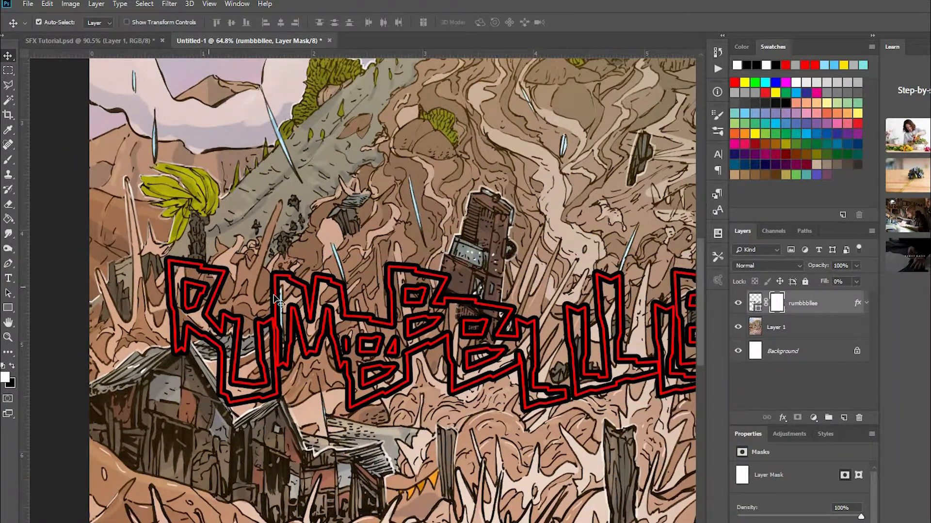
# Paint black on the layer mask with a 25 px brush to hide the R's foot and the U's lower corner along the hut roof.
pyautogui.scroll(6, 55, 380)
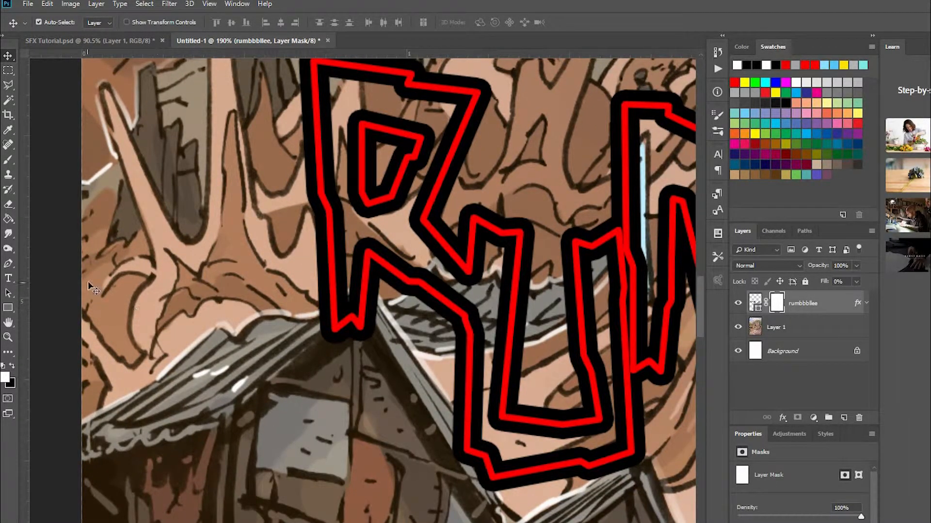
pyautogui.click(9, 159)
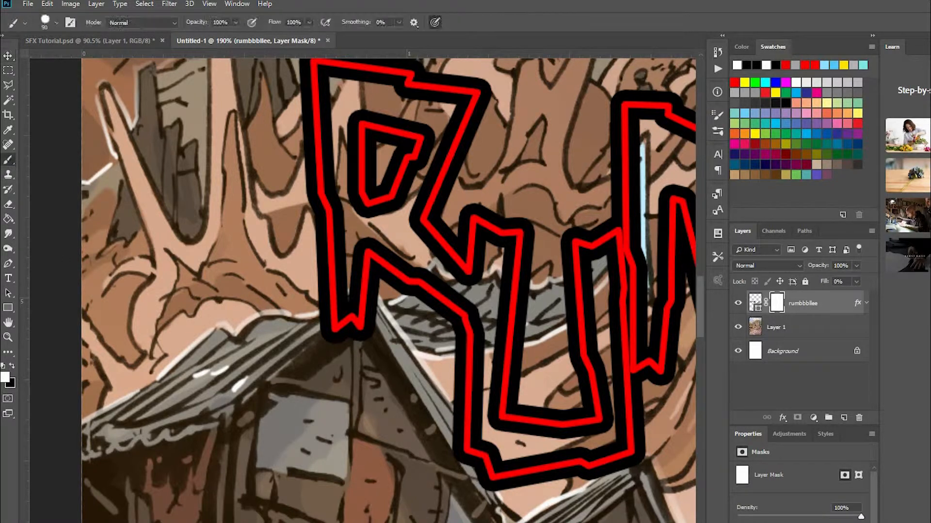
pyautogui.click(12, 365)
pyautogui.press('[')
pyautogui.press('[')
pyautogui.press('[')
pyautogui.press('[')
pyautogui.press('[')
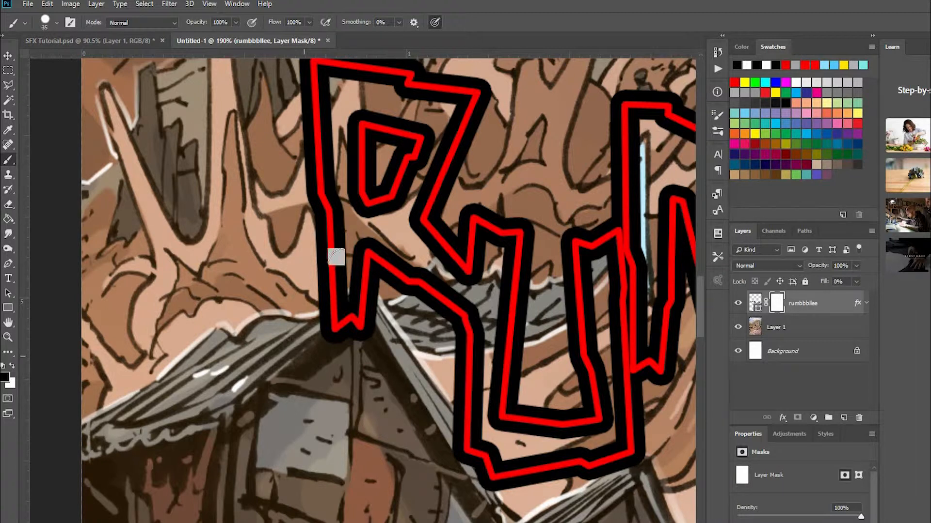
pyautogui.moveTo(327, 347)
pyautogui.mouseDown()
pyautogui.moveTo(365, 332)
pyautogui.moveTo(301, 341)
pyautogui.moveTo(358, 323)
pyautogui.moveTo(299, 336)
pyautogui.moveTo(362, 311)
pyautogui.moveTo(320, 327)
pyautogui.moveTo(353, 311)
pyautogui.moveTo(324, 318)
pyautogui.mouseUp()
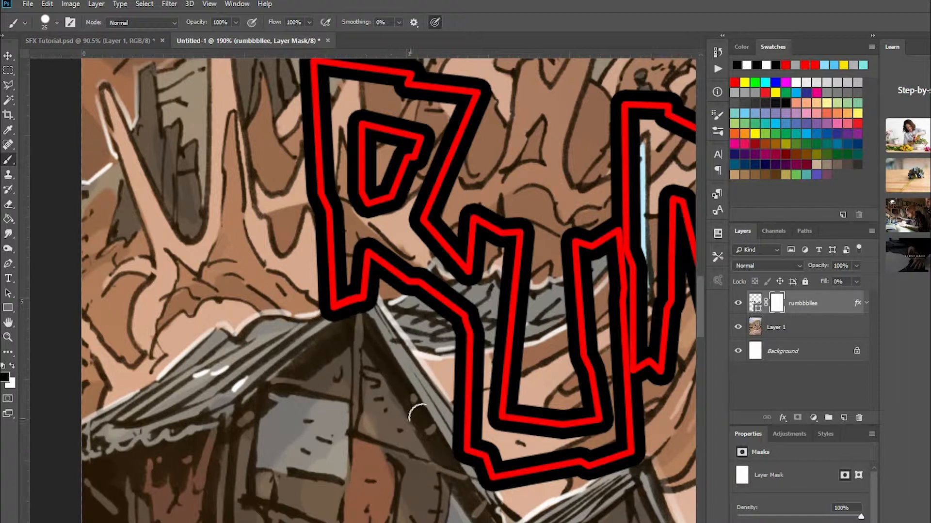
pyautogui.moveTo(451, 430); pyautogui.dragTo(494, 492)
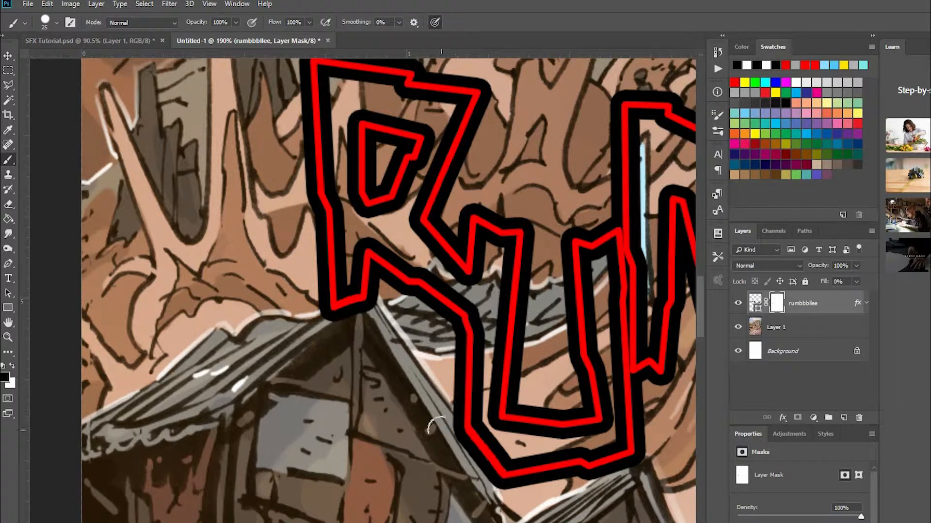
# Delete the layer mask from the rumbbbllee layer.
pyautogui.scroll(-3, 446, 430)
pyautogui.scroll(-2, 447, 430)
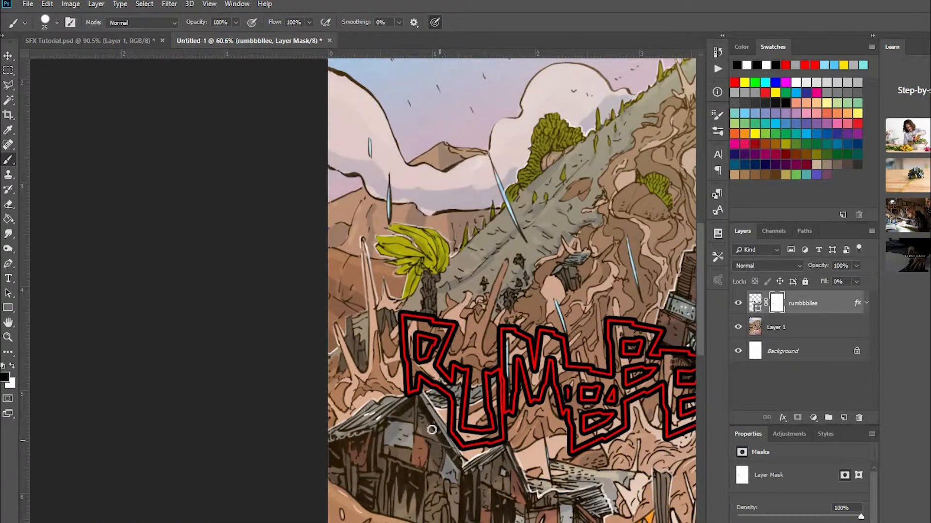
pyautogui.scroll(4, 431, 429)
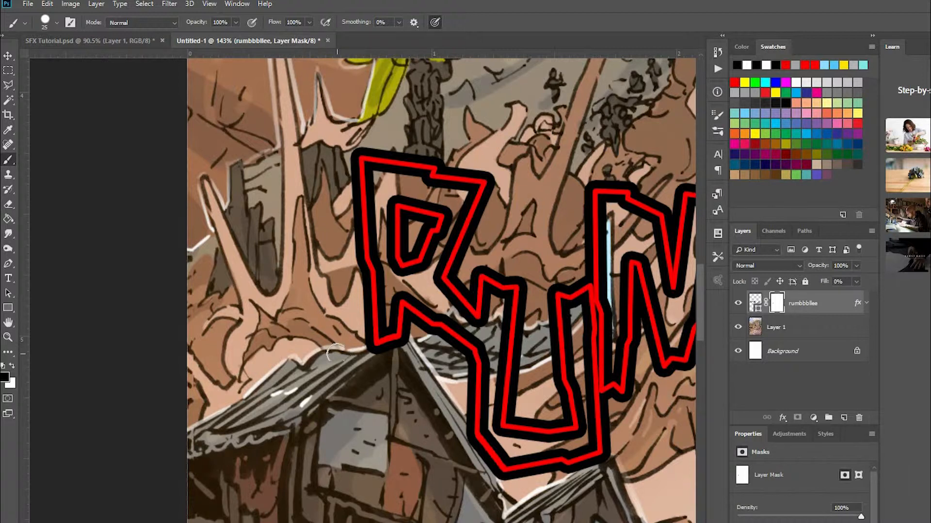
pyautogui.scroll(-4, 630, 264)
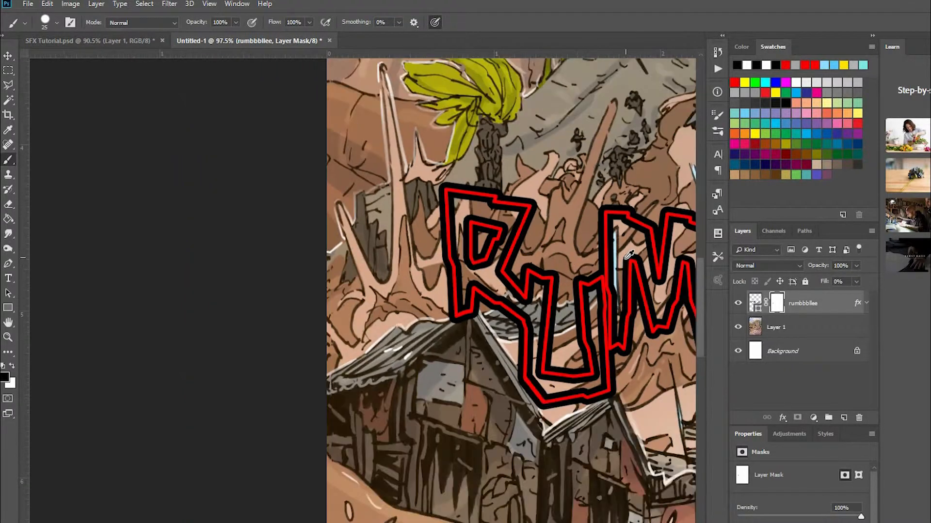
pyautogui.moveTo(589, 314); pyautogui.dragTo(374, 338)
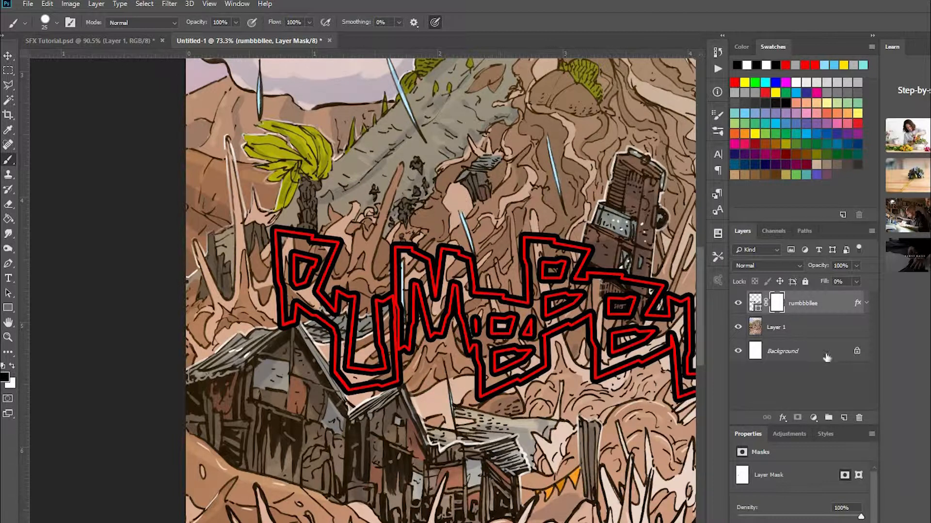
pyautogui.rightClick(778, 306)
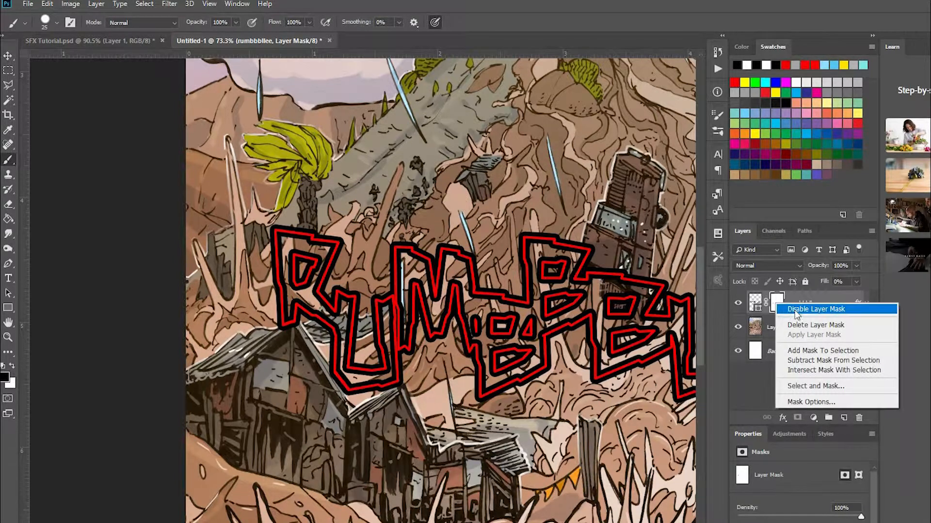
pyautogui.click(826, 326)
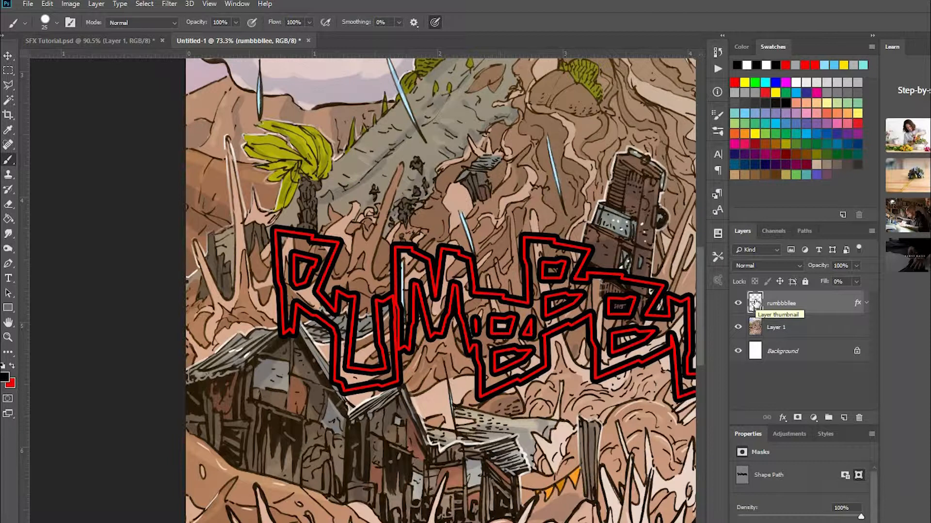
# Convert the rumbbbllee layer to a smart object and open its contents for editing.
pyautogui.rightClick(815, 306)
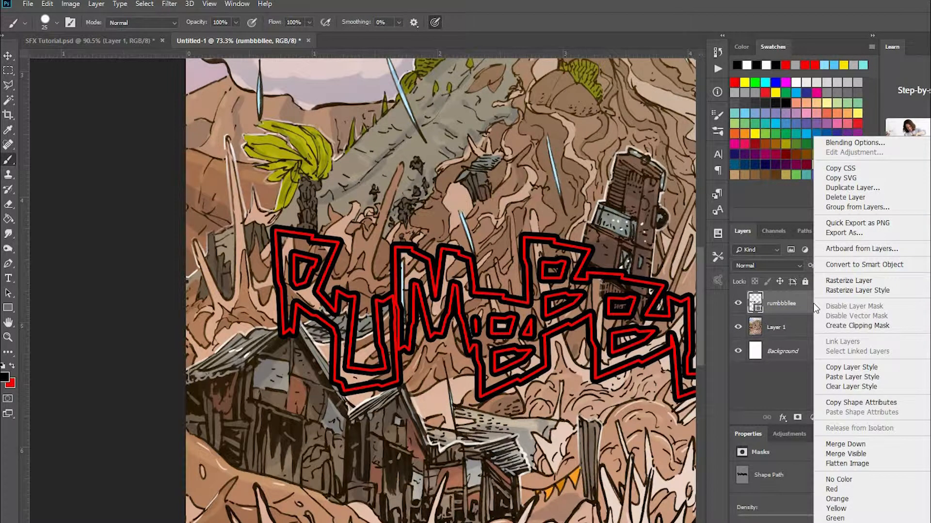
pyautogui.click(856, 264)
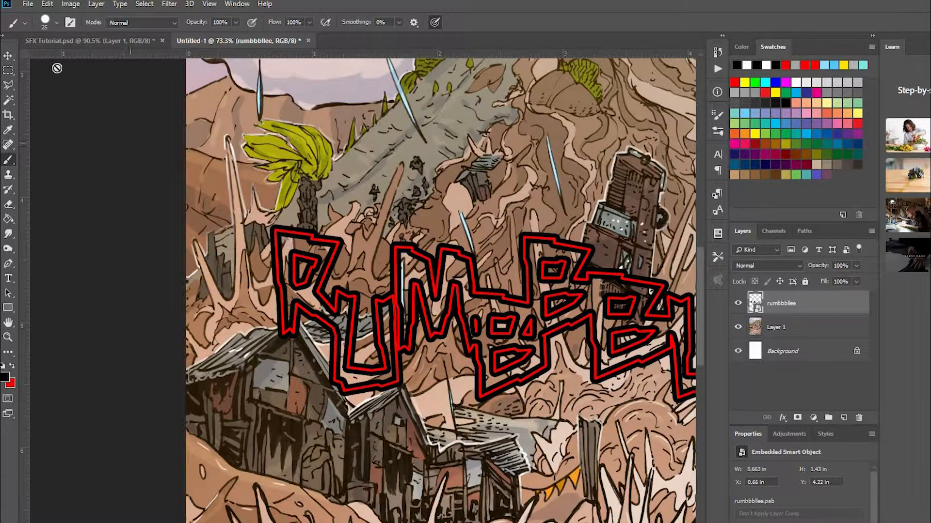
pyautogui.click(8, 57)
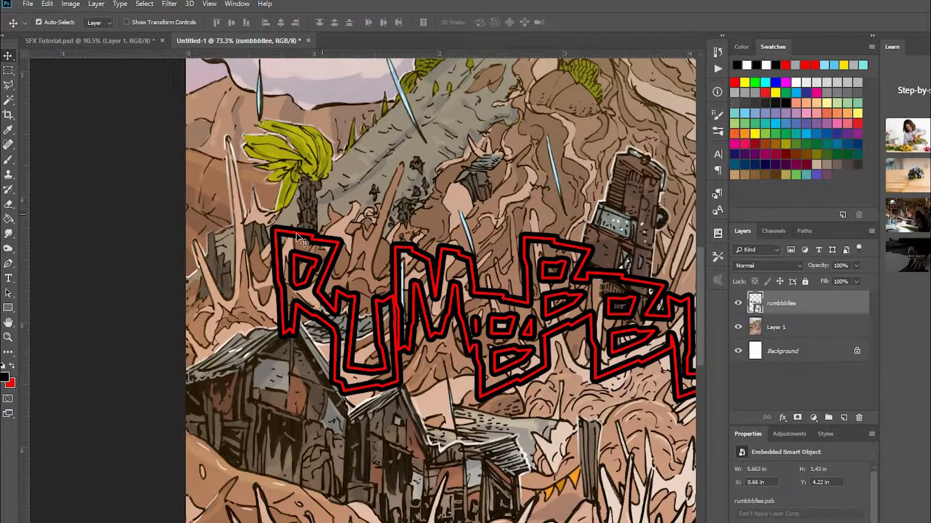
pyautogui.doubleClick(755, 302)
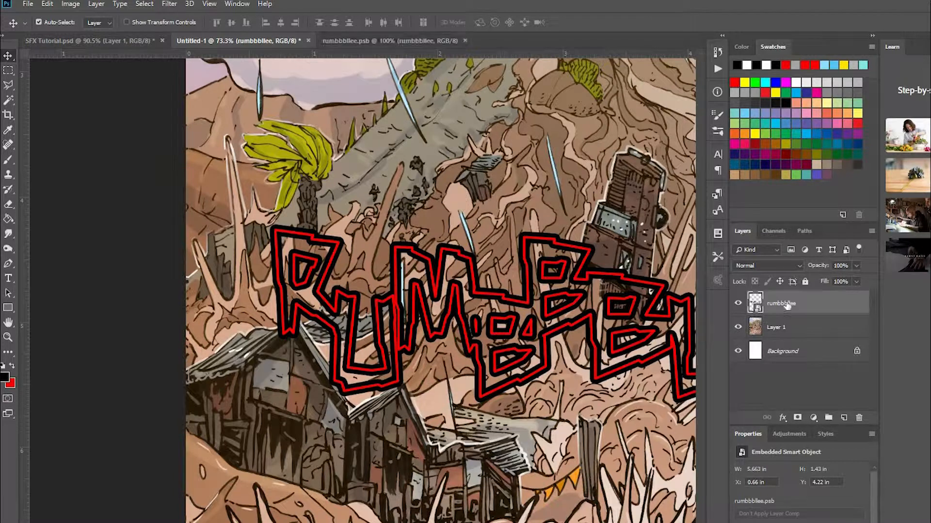
pyautogui.click(95, 291)
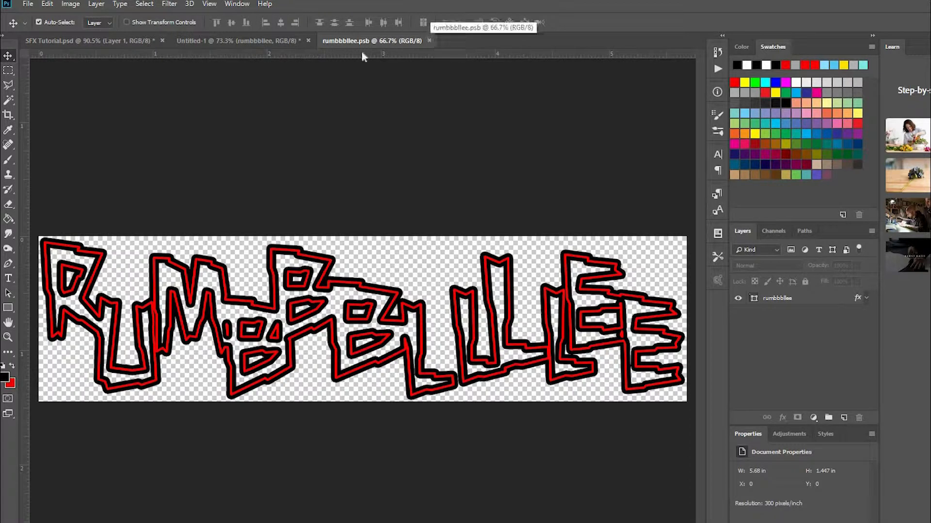
# Move the first L up beside the last B in the smart object's rumbbbllee shape using the Path Selection tool.
pyautogui.click(8, 294)
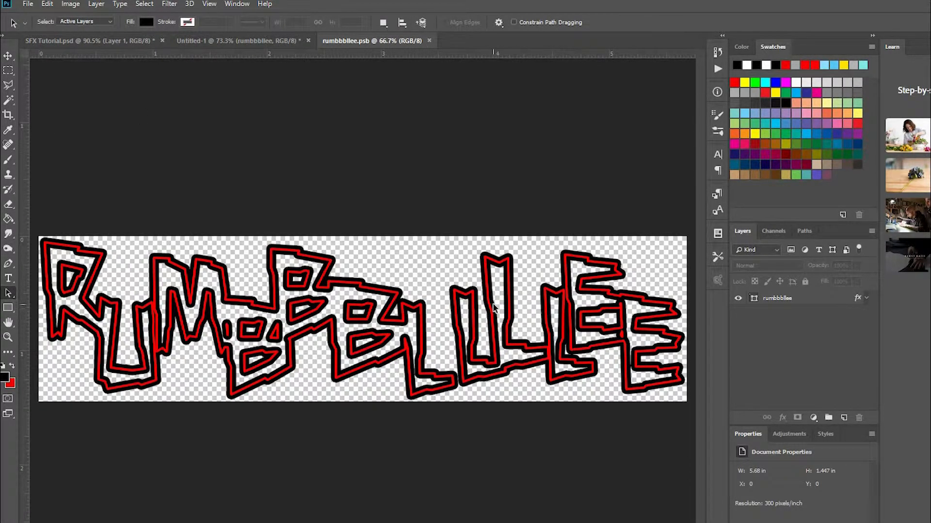
pyautogui.click(776, 299)
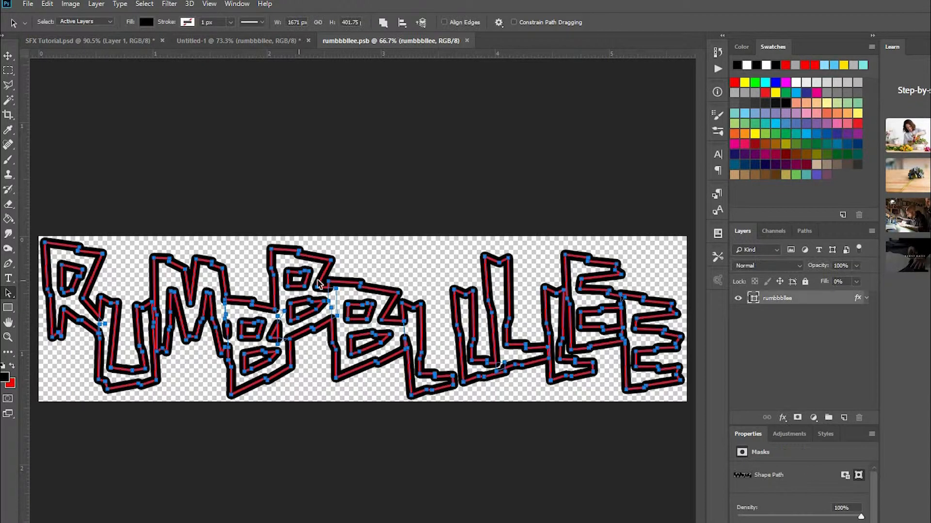
pyautogui.click(420, 270)
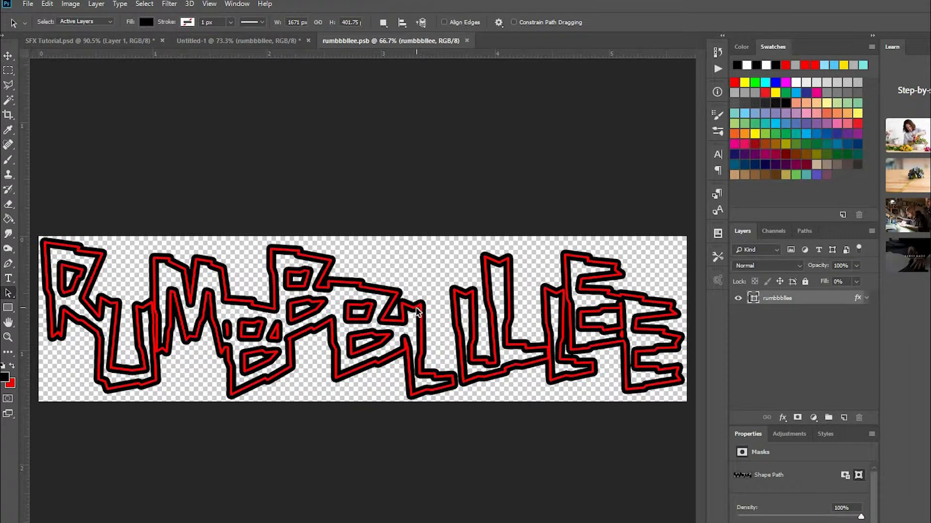
pyautogui.click(421, 309)
pyautogui.moveTo(421, 313); pyautogui.dragTo(424, 284)
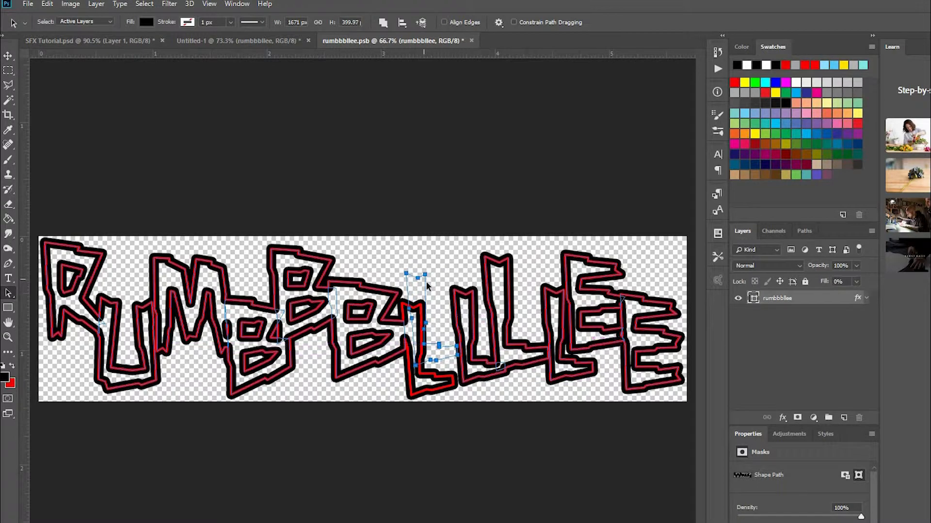
pyautogui.press('Return')
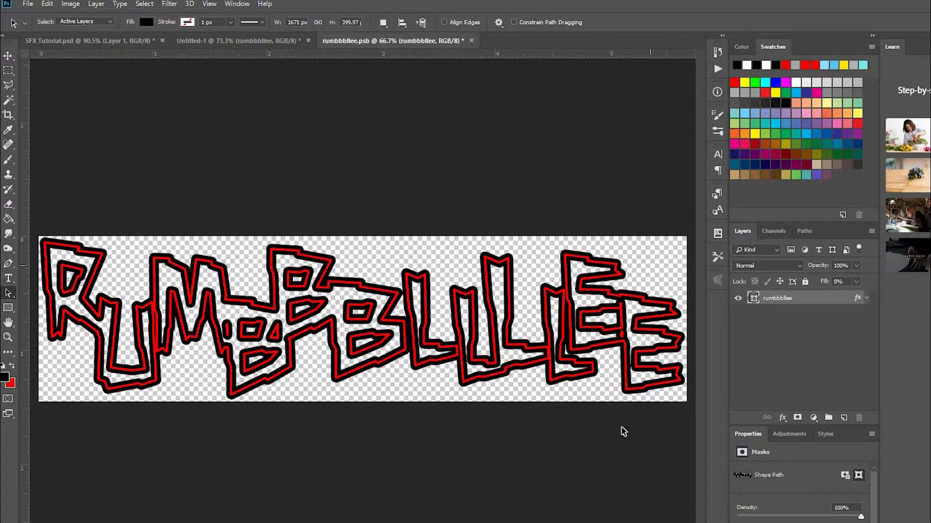
# Save the edited rumbbbllee.psb and return to Untitled-1 to update the lettering over the artwork.
pyautogui.click(236, 41)
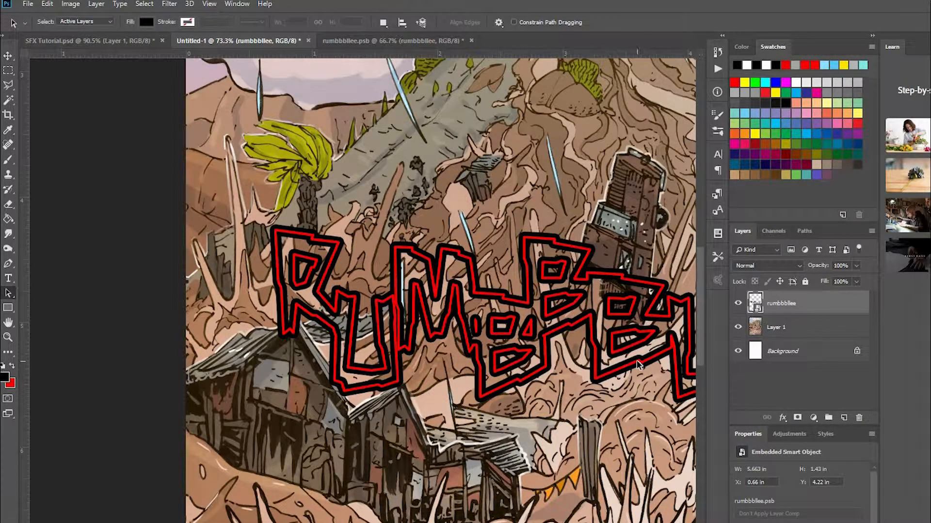
pyautogui.moveTo(592, 343); pyautogui.dragTo(260, 286)
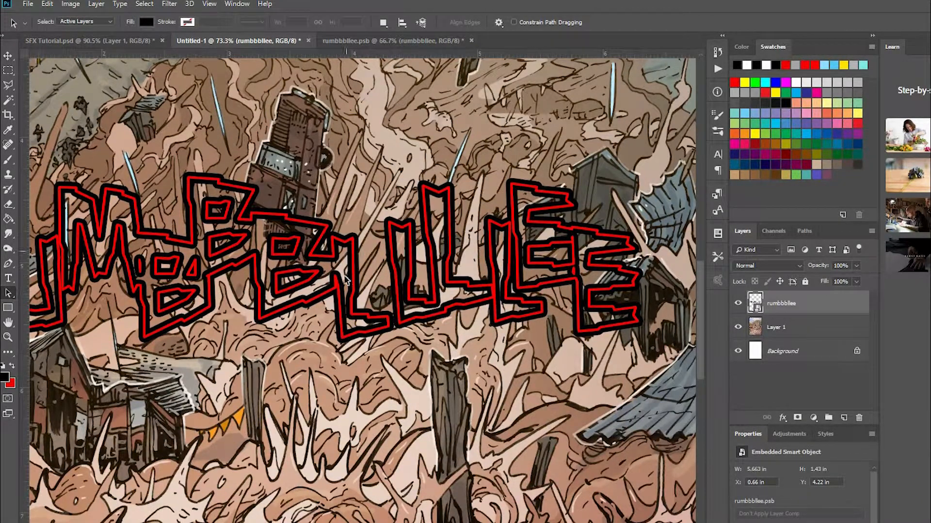
pyautogui.click(433, 36)
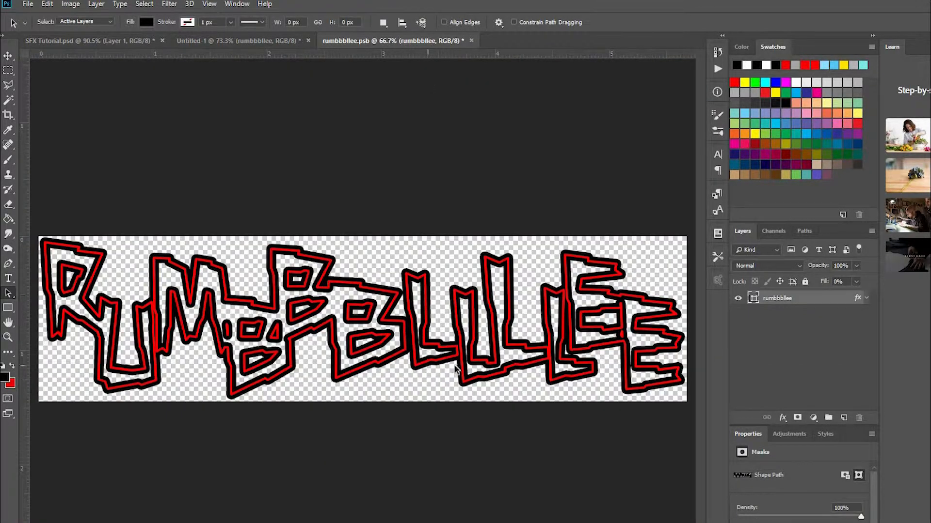
pyautogui.click(243, 40)
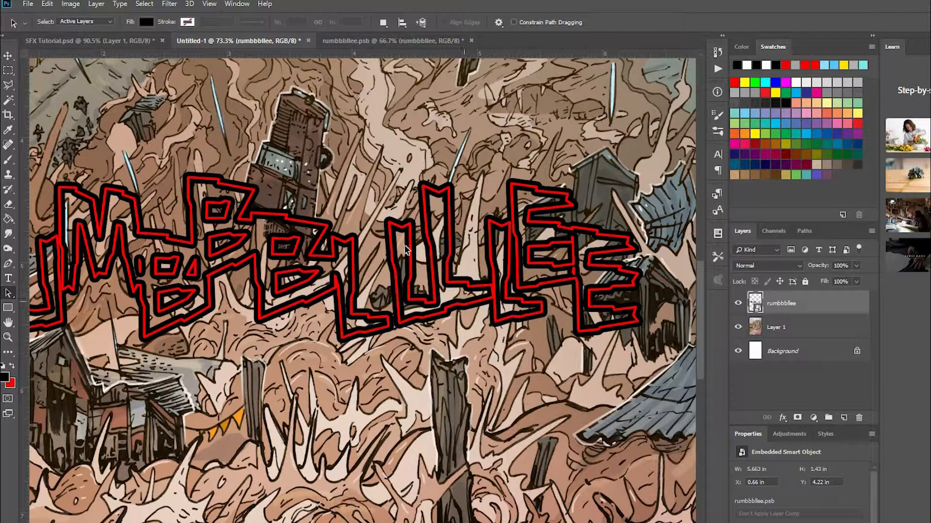
pyautogui.click(415, 42)
pyautogui.click(28, 4)
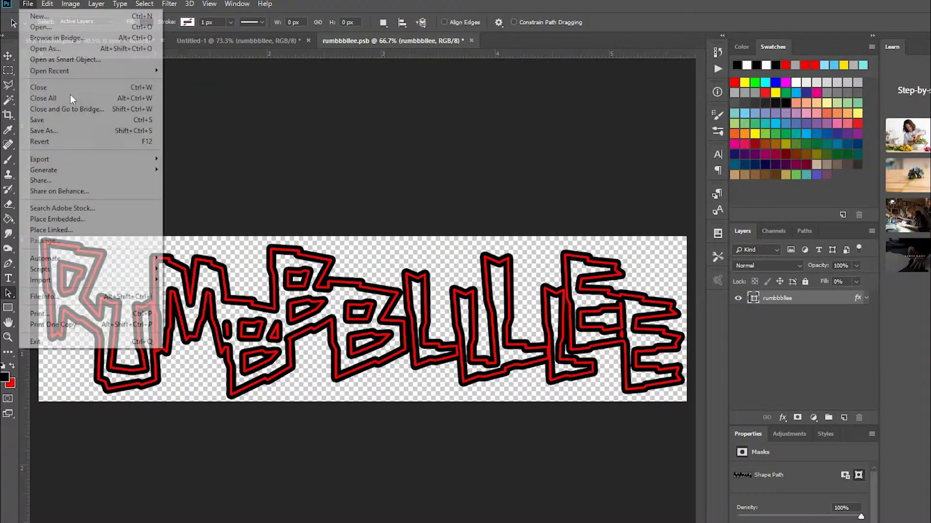
pyautogui.click(62, 119)
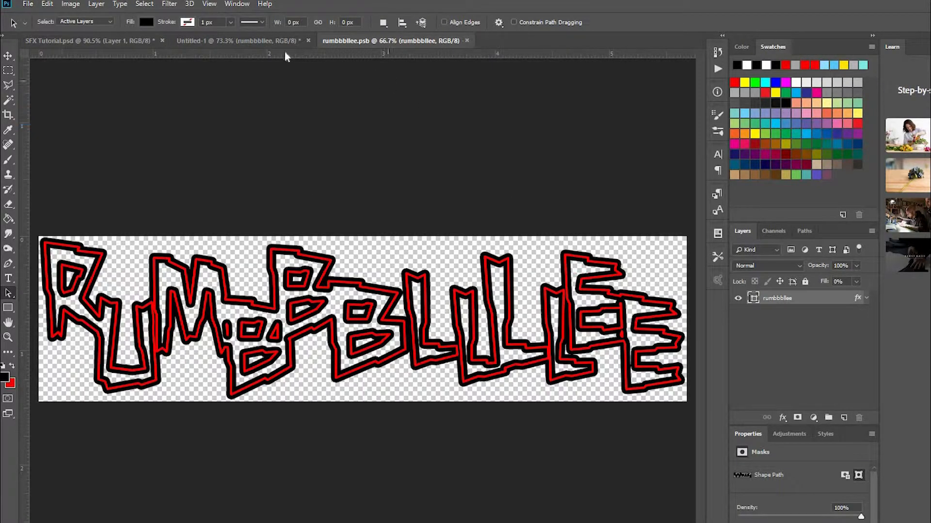
pyautogui.click(260, 41)
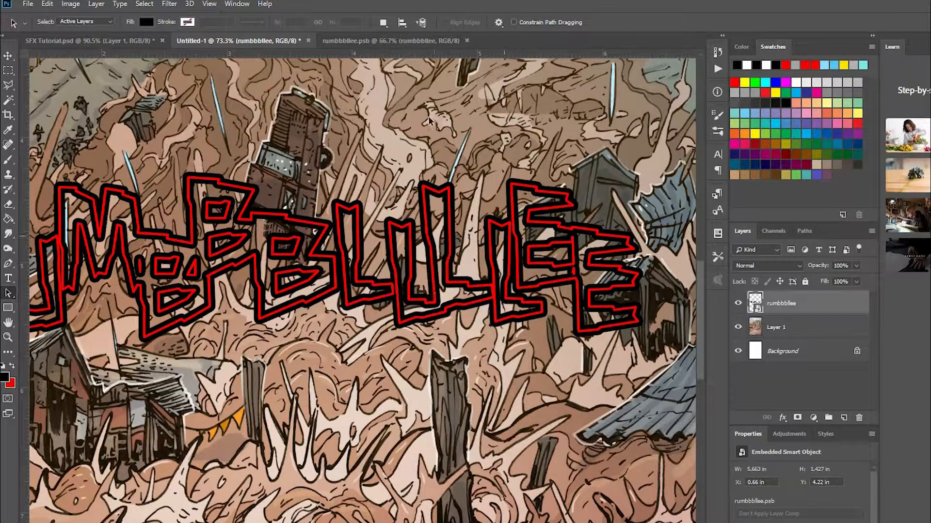
# Close the rumbbbllee.psb smart object contents and return to Untitled-1 with the rumbbbllee layer selected.
pyautogui.click(387, 40)
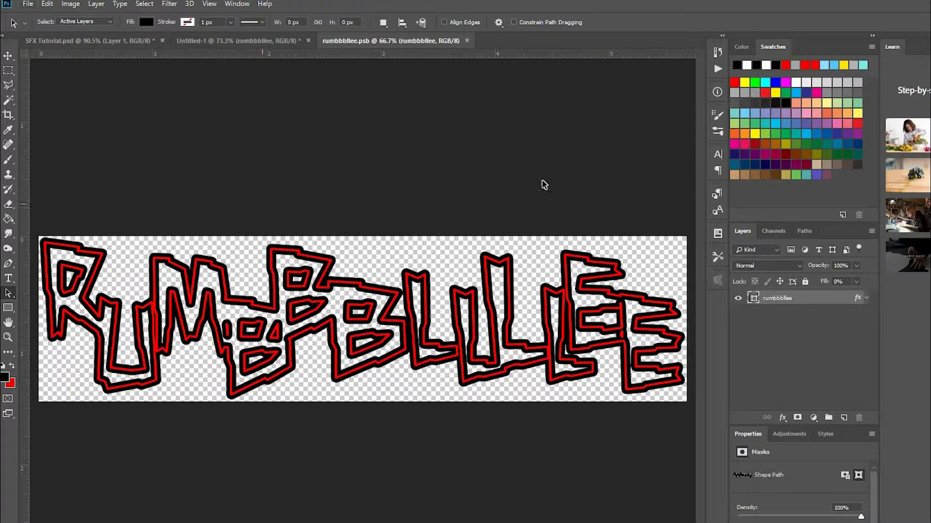
pyautogui.click(467, 41)
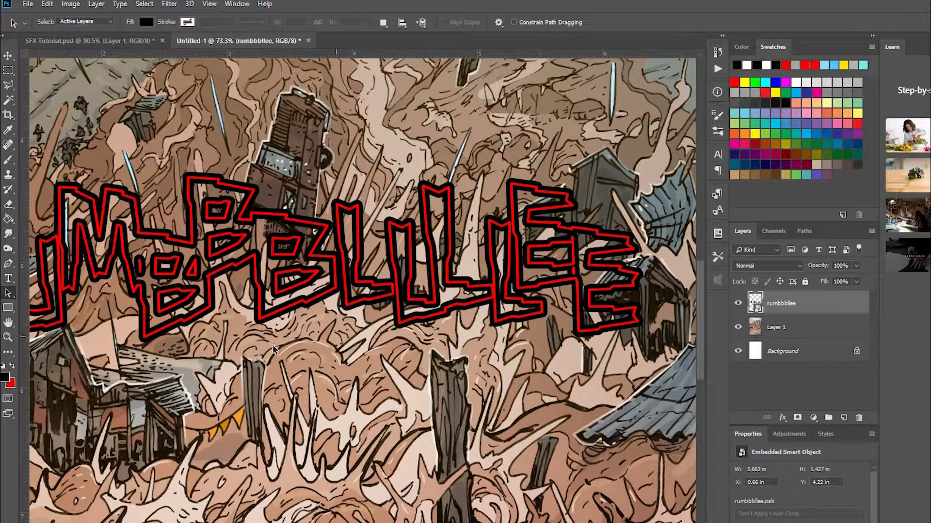
pyautogui.rightClick(795, 318)
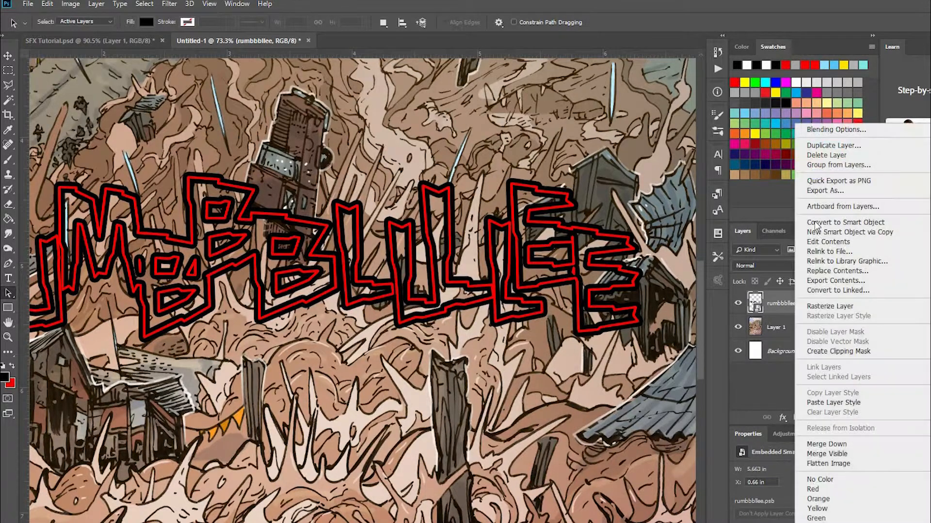
pyautogui.click(774, 307)
# Add a layer mask to the rumbbbllee smart object layer.
pyautogui.moveTo(167, 344); pyautogui.dragTo(342, 323)
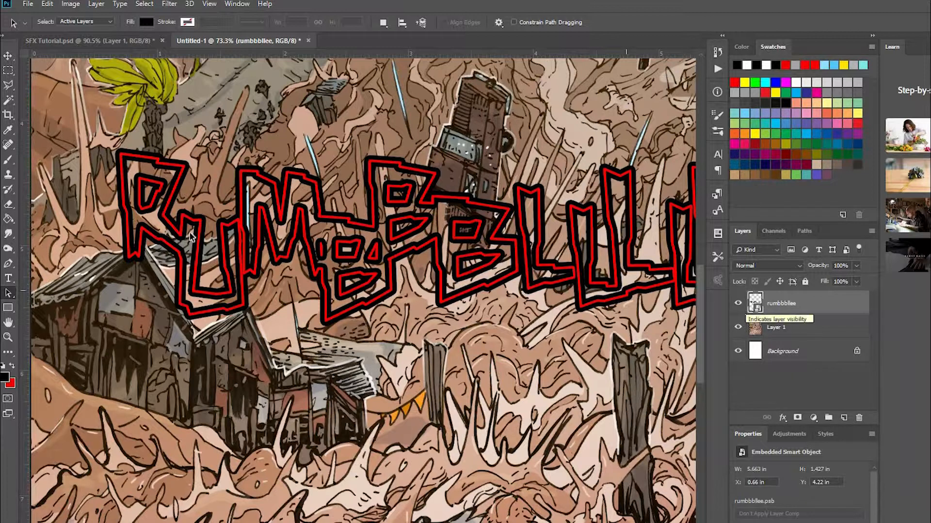
pyautogui.moveTo(96, 269); pyautogui.dragTo(132, 305)
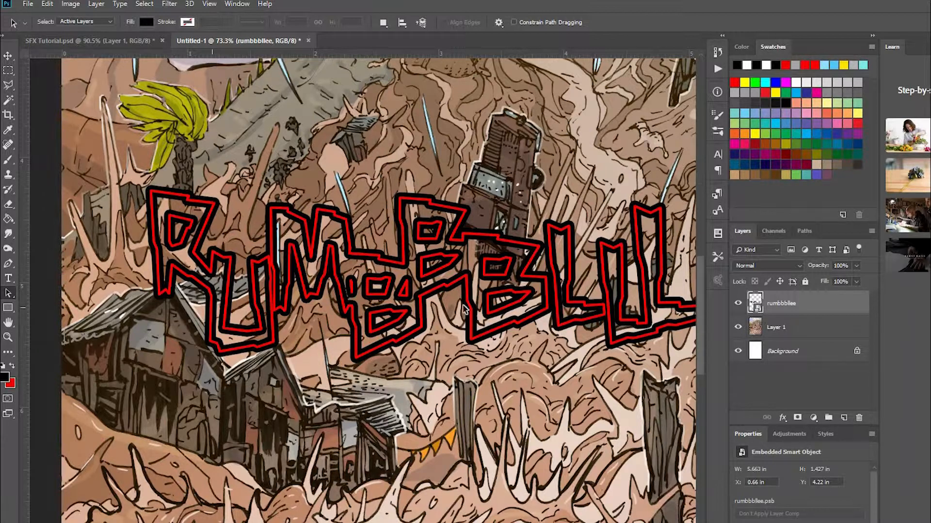
pyautogui.rightClick(813, 305)
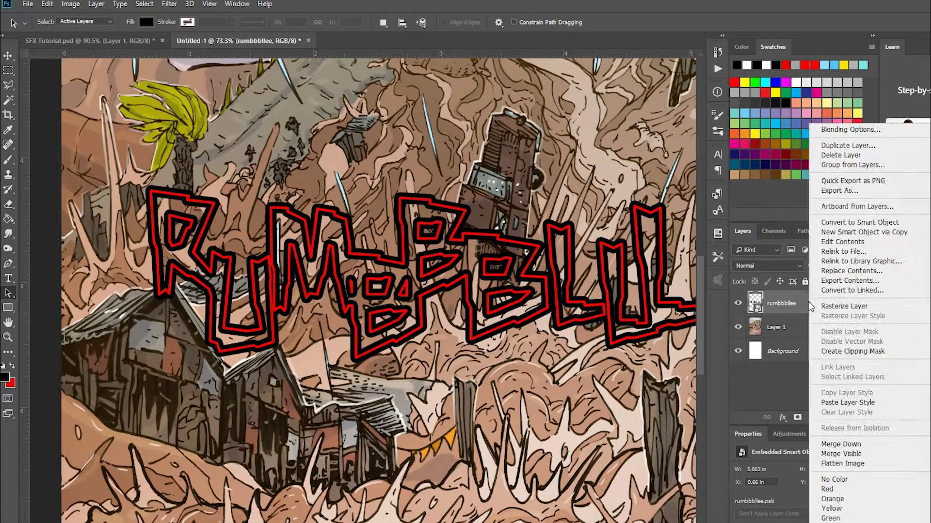
pyautogui.click(778, 306)
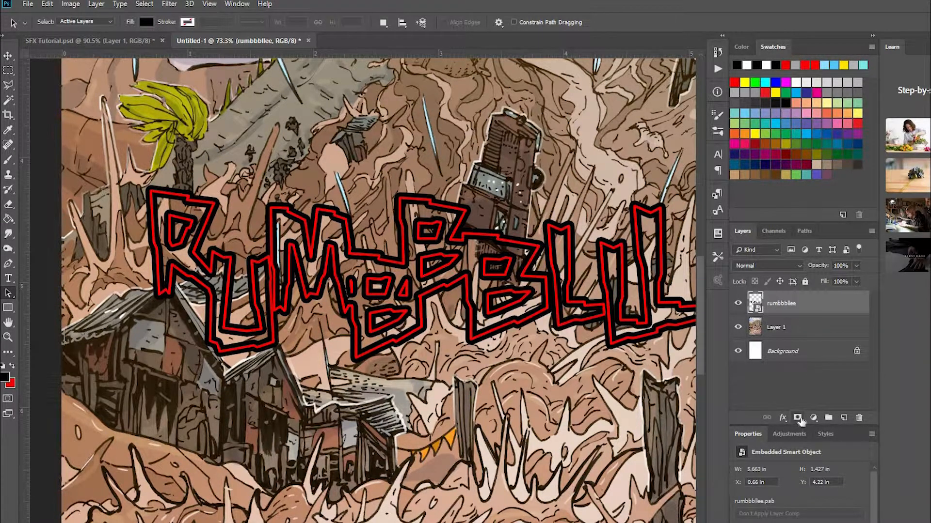
pyautogui.click(797, 419)
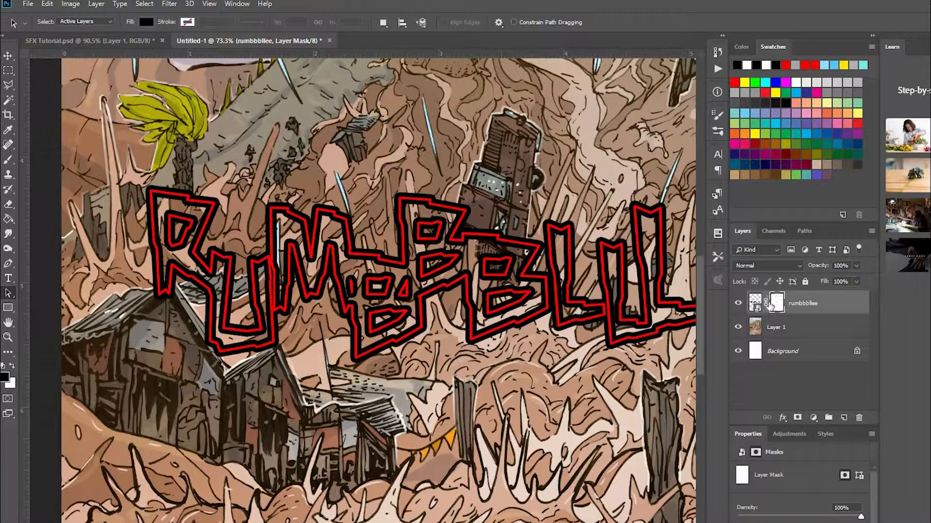
# Brush black on the layer mask to hide the R and U outlines where they overlap the two hut roofs.
pyautogui.click(9, 160)
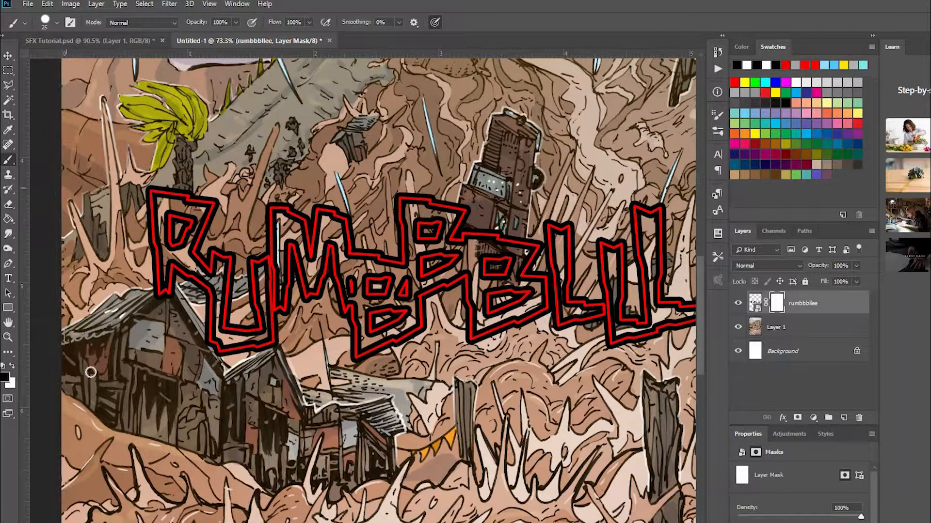
pyautogui.scroll(5, 104, 320)
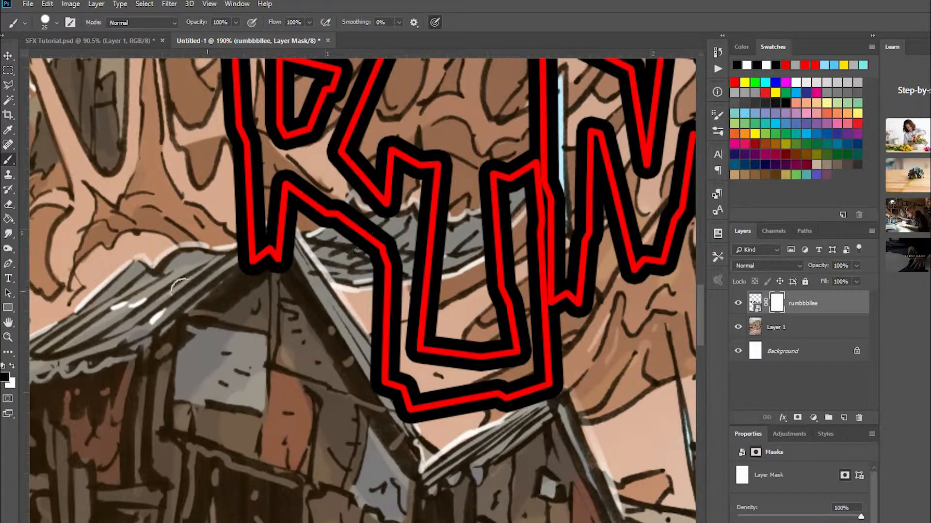
pyautogui.moveTo(205, 264)
pyautogui.mouseDown()
pyautogui.moveTo(271, 240)
pyautogui.moveTo(259, 242)
pyautogui.moveTo(271, 231)
pyautogui.moveTo(258, 234)
pyautogui.moveTo(280, 234)
pyautogui.moveTo(292, 249)
pyautogui.moveTo(284, 240)
pyautogui.moveTo(286, 265)
pyautogui.moveTo(291, 246)
pyautogui.moveTo(272, 231)
pyautogui.moveTo(294, 249)
pyautogui.moveTo(275, 231)
pyautogui.moveTo(292, 241)
pyautogui.moveTo(278, 228)
pyautogui.moveTo(286, 213)
pyautogui.moveTo(297, 241)
pyautogui.moveTo(276, 228)
pyautogui.moveTo(287, 215)
pyautogui.moveTo(314, 264)
pyautogui.mouseUp()
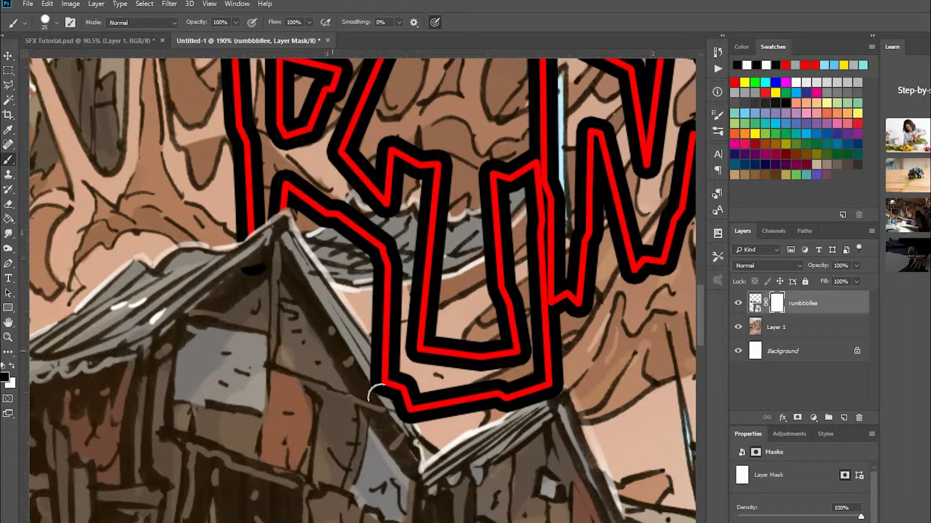
pyautogui.moveTo(380, 395)
pyautogui.mouseDown()
pyautogui.moveTo(370, 386)
pyautogui.moveTo(377, 365)
pyautogui.moveTo(404, 413)
pyautogui.mouseUp()
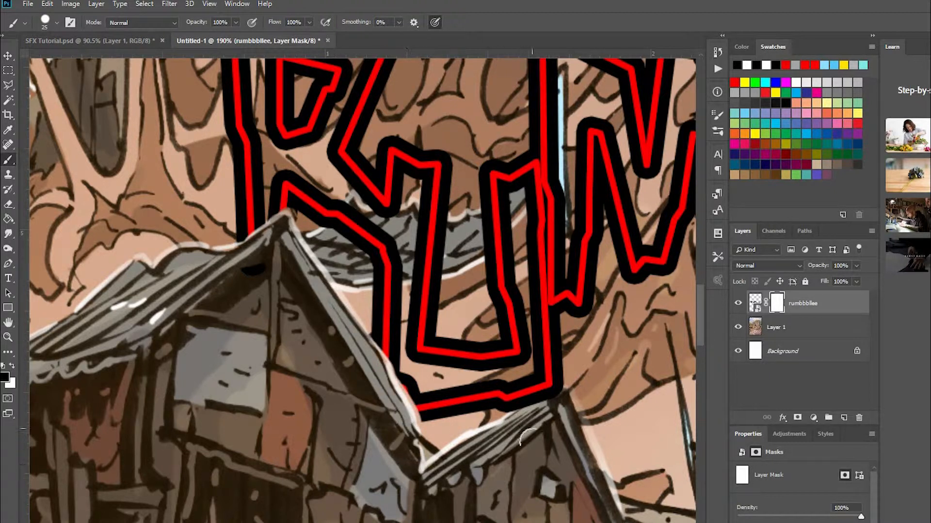
pyautogui.moveTo(535, 423)
pyautogui.mouseDown()
pyautogui.moveTo(553, 400)
pyautogui.moveTo(543, 418)
pyautogui.moveTo(545, 402)
pyautogui.moveTo(528, 407)
pyautogui.moveTo(538, 398)
pyautogui.moveTo(580, 383)
pyautogui.moveTo(357, 490)
pyautogui.mouseUp()
# Mask out the middle arm of the last E where it overlaps the blue-grey roof of the dark house.
pyautogui.moveTo(447, 499); pyautogui.dragTo(155, 298)
pyautogui.moveTo(489, 406); pyautogui.dragTo(583, 353)
pyautogui.moveTo(448, 359); pyautogui.dragTo(339, 387)
pyautogui.moveTo(635, 320); pyautogui.dragTo(378, 359)
pyautogui.moveTo(582, 334); pyautogui.dragTo(194, 261)
pyautogui.moveTo(447, 334); pyautogui.dragTo(358, 343)
pyautogui.moveTo(398, 275); pyautogui.dragTo(368, 335)
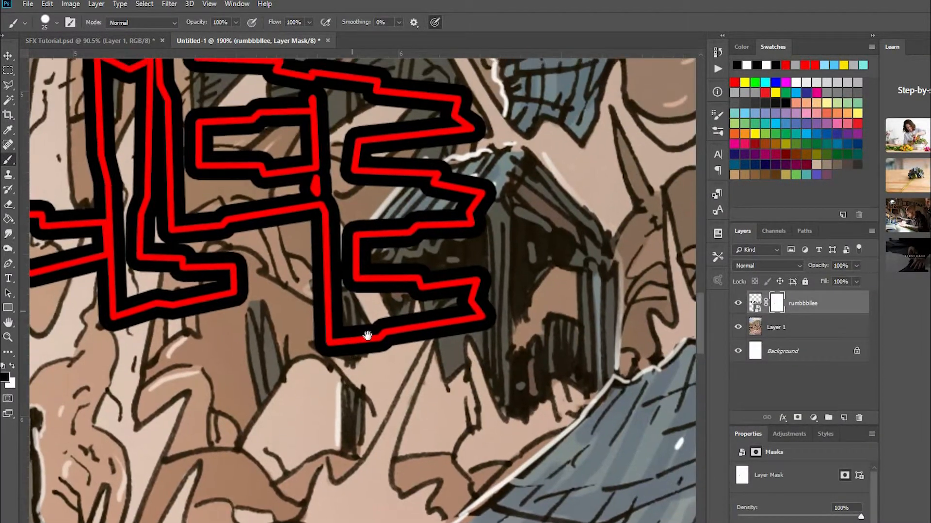
pyautogui.moveTo(469, 217)
pyautogui.mouseDown()
pyautogui.moveTo(465, 262)
pyautogui.moveTo(477, 207)
pyautogui.moveTo(363, 290)
pyautogui.moveTo(394, 235)
pyautogui.moveTo(357, 290)
pyautogui.mouseUp()
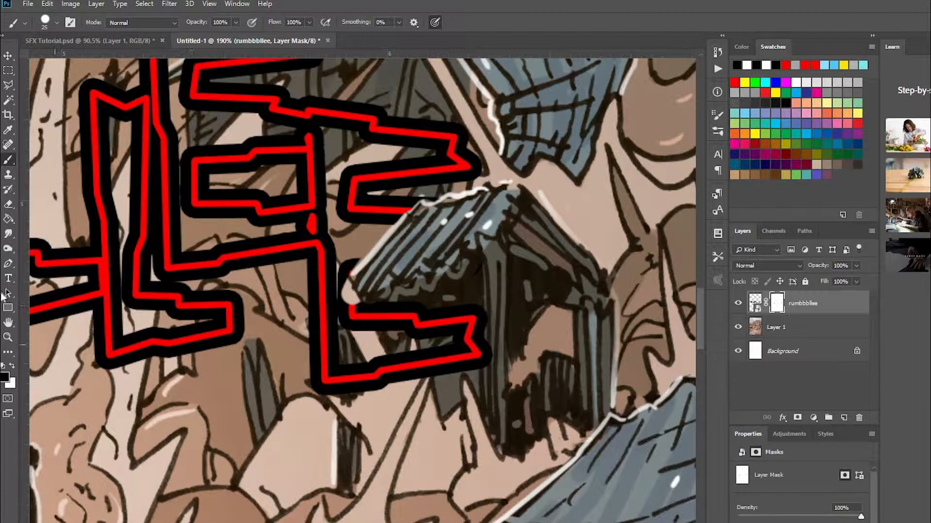
# Swap the brush colour to white and restore the last E's over-erased outline beside the dark house's roof edge.
pyautogui.click(13, 368)
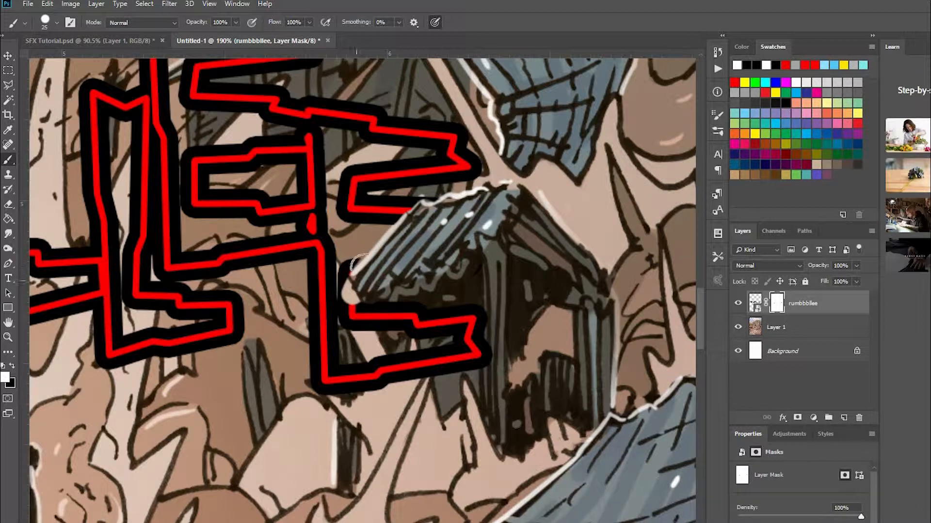
pyautogui.moveTo(360, 262); pyautogui.dragTo(365, 259)
pyautogui.moveTo(342, 284); pyautogui.dragTo(347, 294)
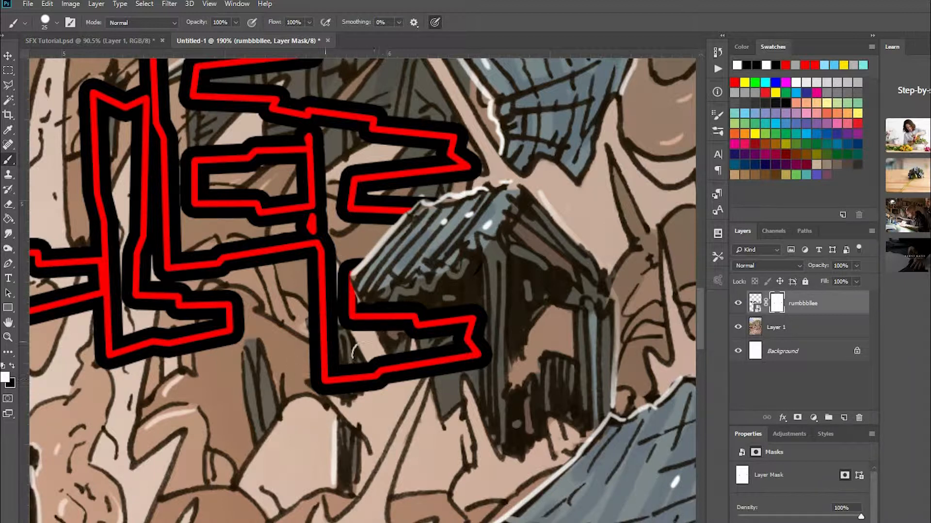
# Paint white on the mask to restore the R and U outlines just above the two hut roof peaks.
pyautogui.moveTo(212, 387); pyautogui.dragTo(543, 392)
pyautogui.moveTo(141, 391); pyautogui.dragTo(509, 404)
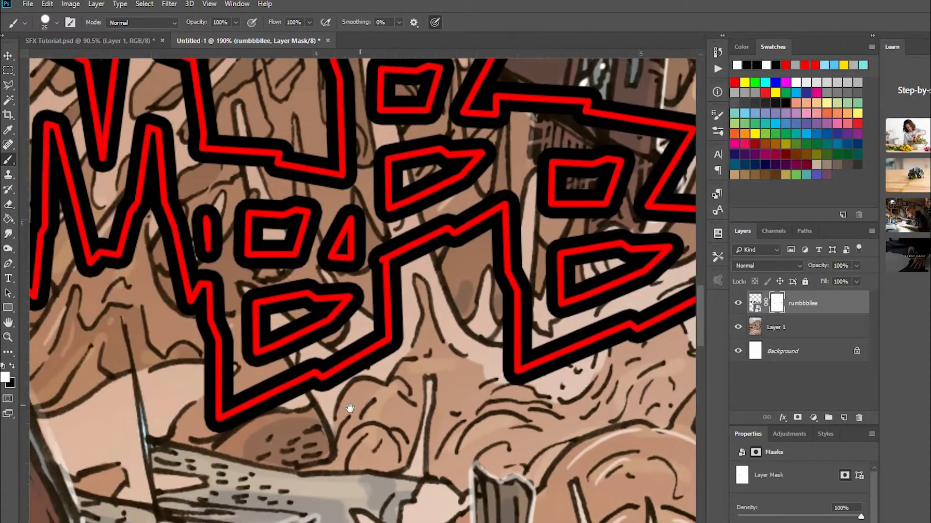
pyautogui.moveTo(235, 368); pyautogui.dragTo(572, 373)
pyautogui.moveTo(188, 376); pyautogui.dragTo(296, 375)
pyautogui.moveTo(254, 279); pyautogui.dragTo(318, 361)
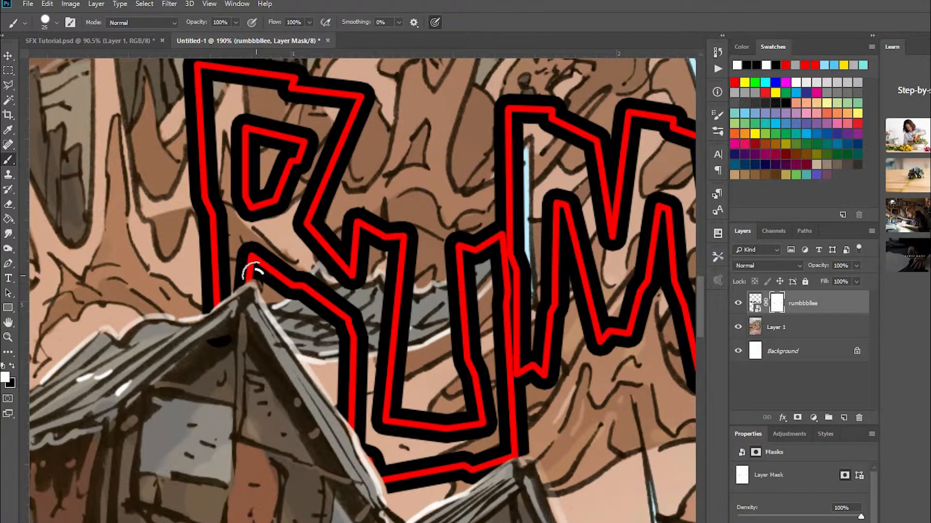
pyautogui.rightClick(254, 276)
pyautogui.moveTo(253, 275); pyautogui.dragTo(269, 282)
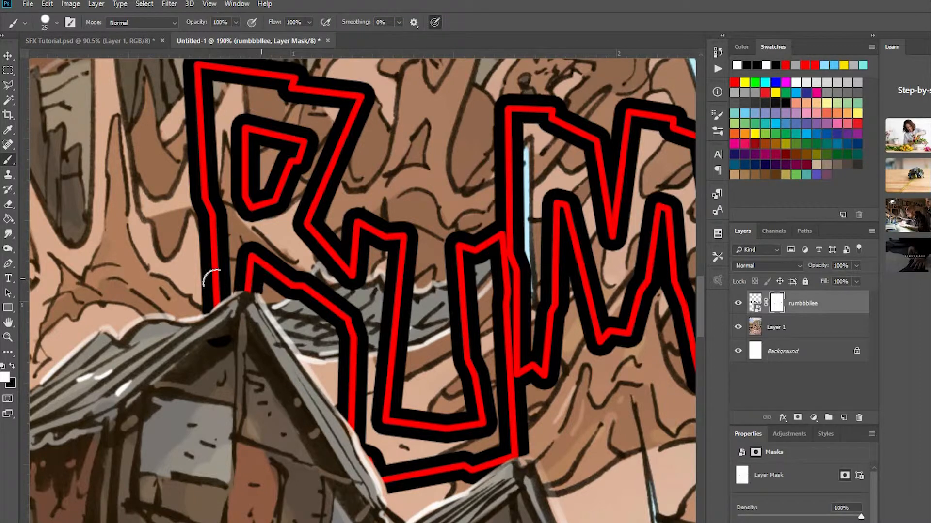
pyautogui.moveTo(411, 430); pyautogui.dragTo(340, 320)
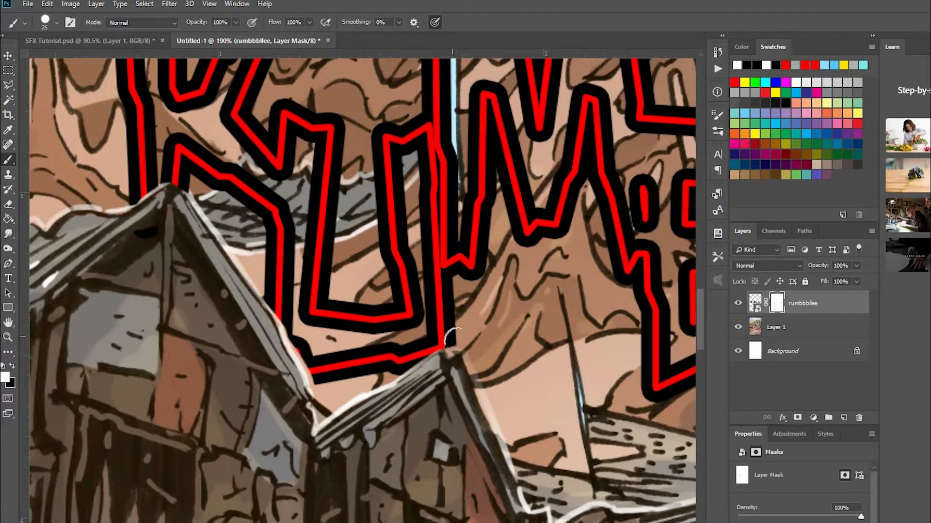
pyautogui.moveTo(460, 344); pyautogui.dragTo(467, 347)
# View the whole masked lettering over the artwork, and switch to SFX Tutorial.psd to show its SLAM! lettering.
pyautogui.scroll(-12, 497, 312)
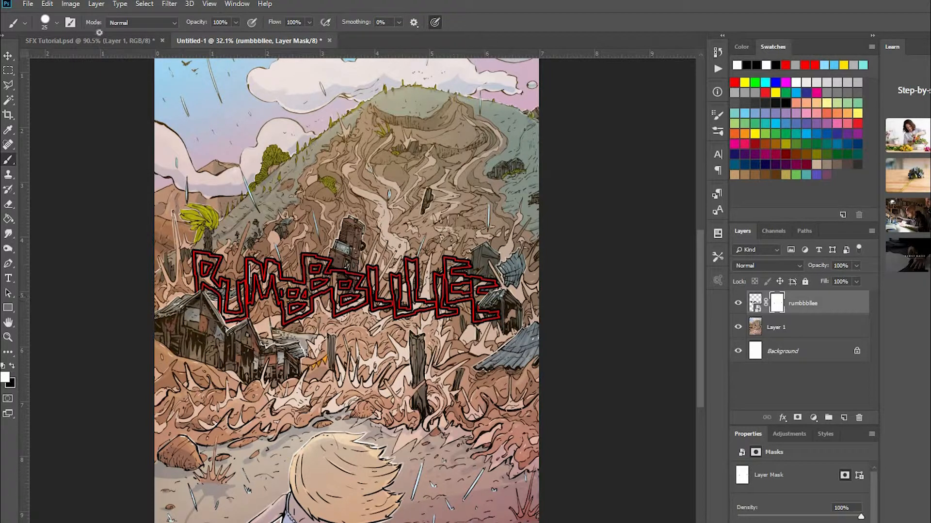
pyautogui.click(107, 45)
pyautogui.scroll(-5, 409, 479)
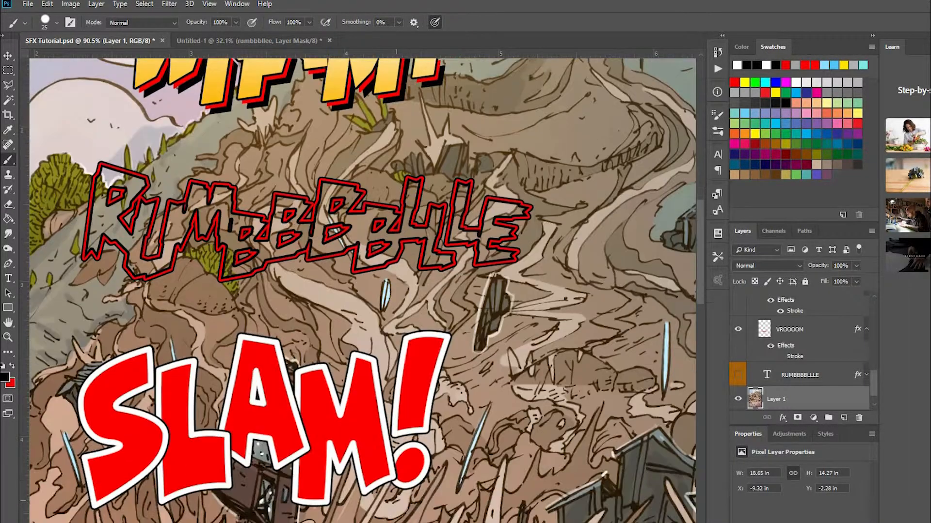
pyautogui.scroll(-2, 105, 494)
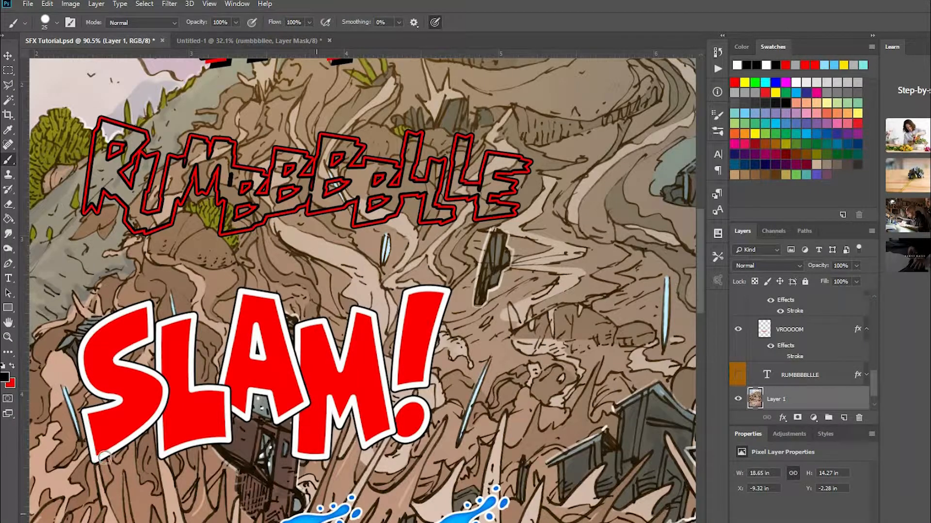